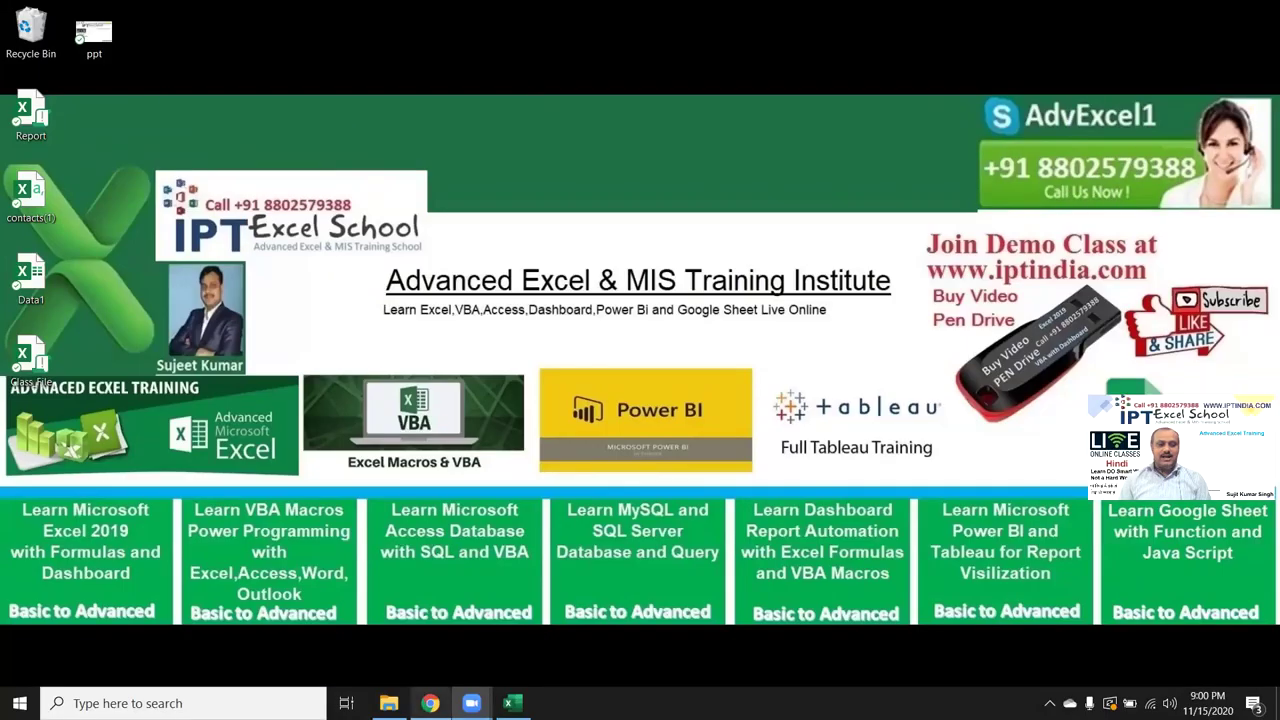
Bring the Chrome window with the WhatsApp Web question about extracting numbers to the front
click(430, 703)
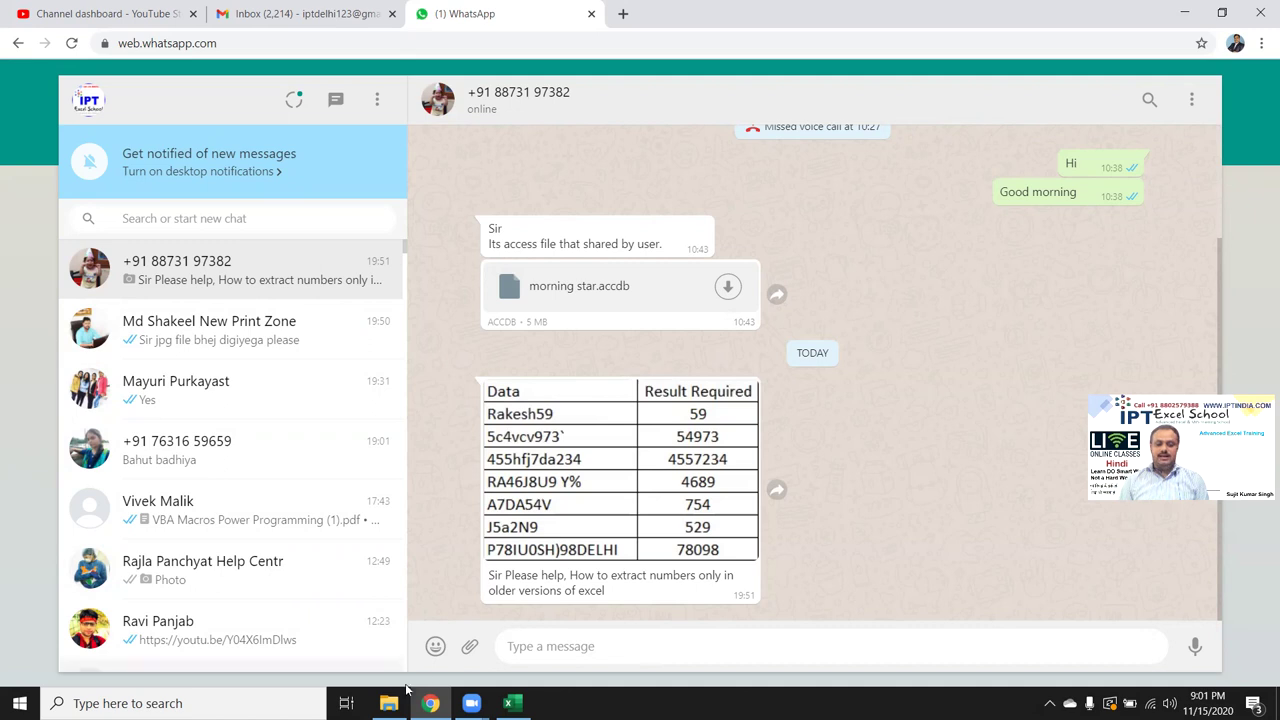
Switch to the Excel Book1 workbook holding the mixed text a45d2cd5d2c in C5
click(510, 703)
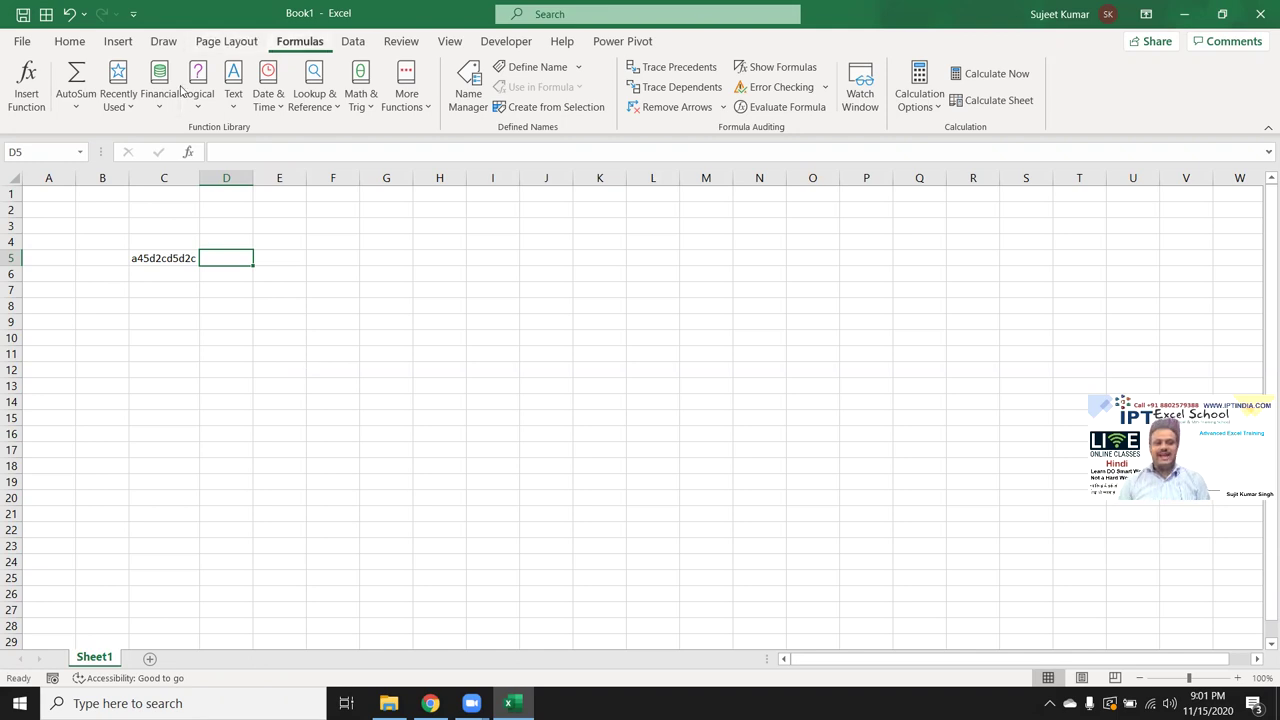
Widen column D to 13.22, select D5, and launch the Visual Basic editor from Developer
scroll(181, 90, down, 1)
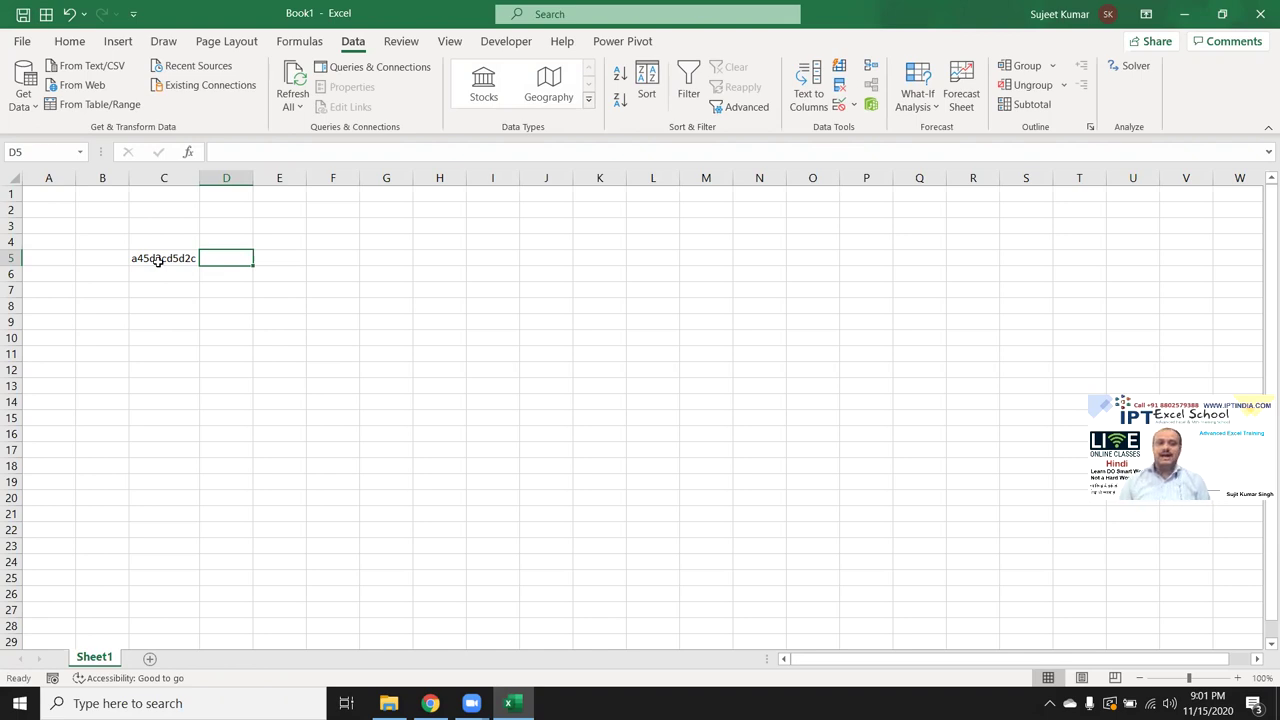
click(158, 260)
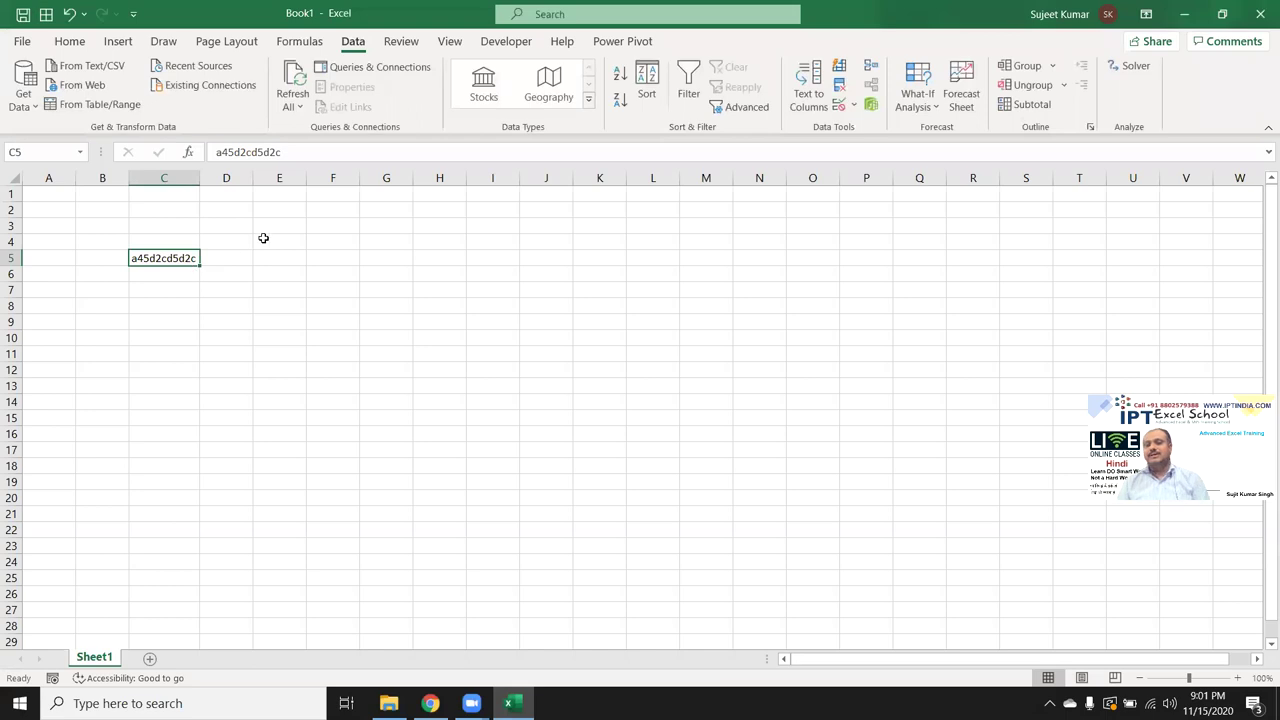
drag(253, 183, 284, 183)
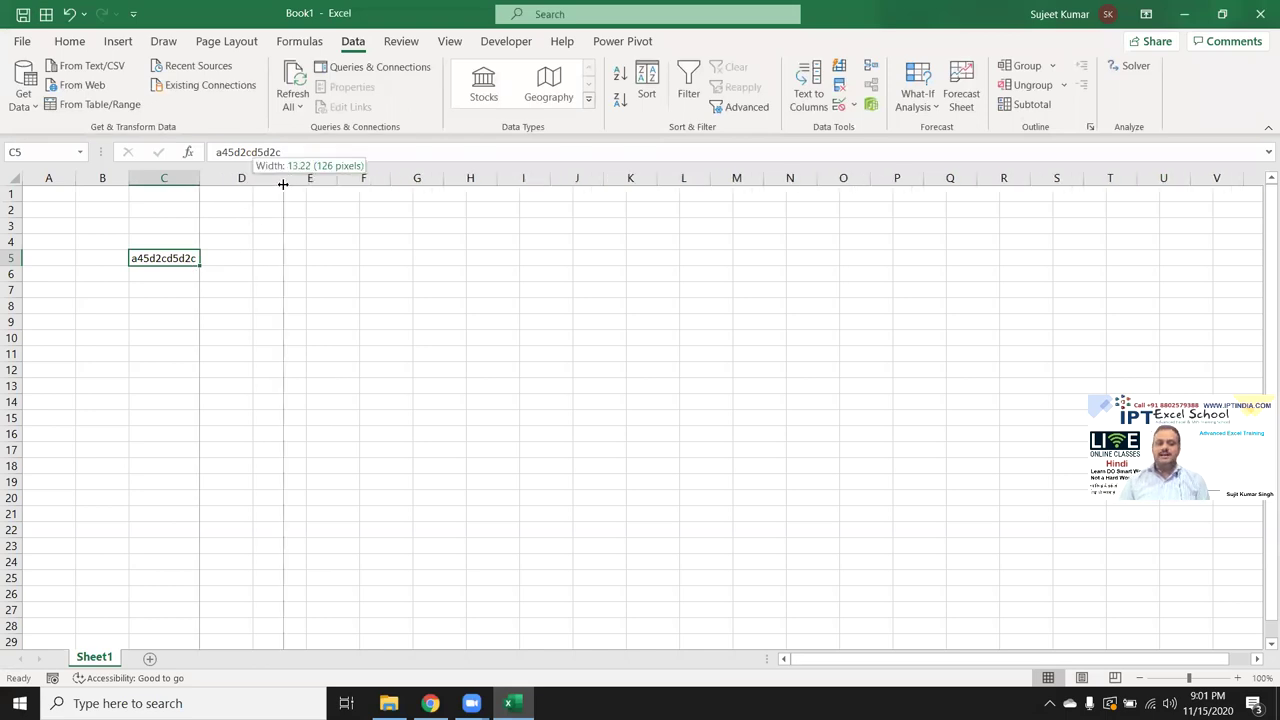
click(231, 258)
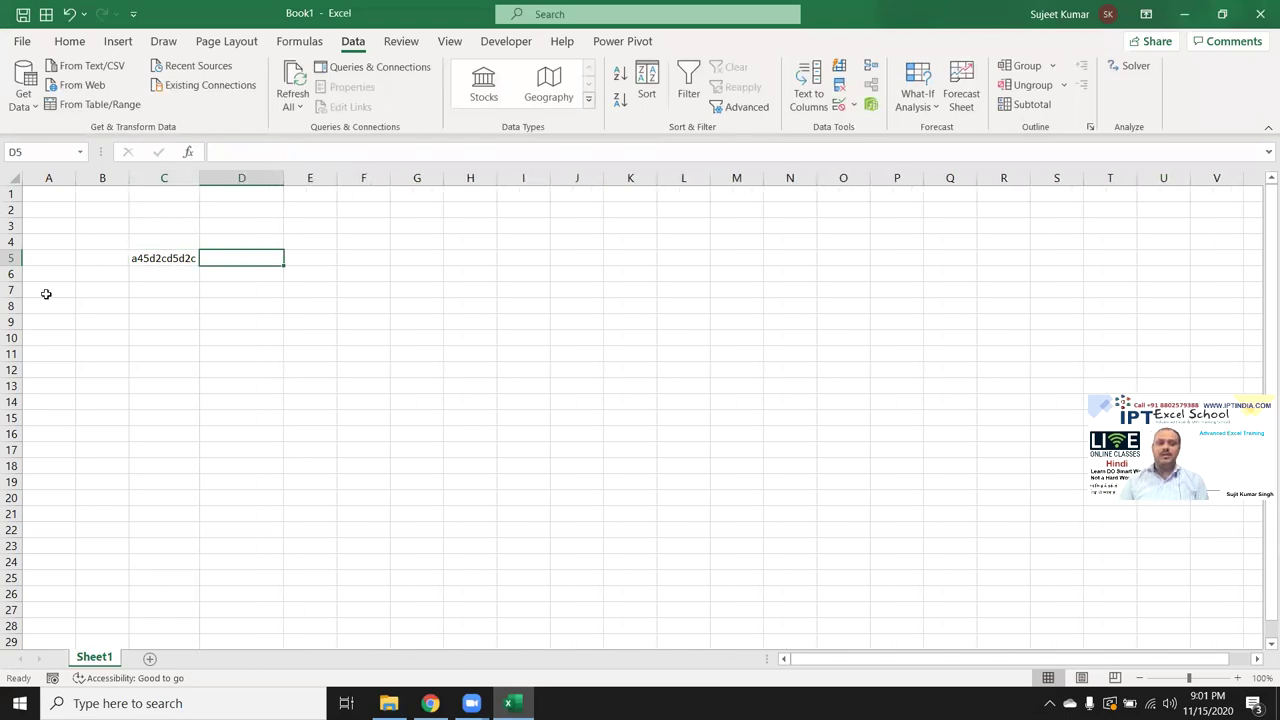
scroll(199, 88, down, 3)
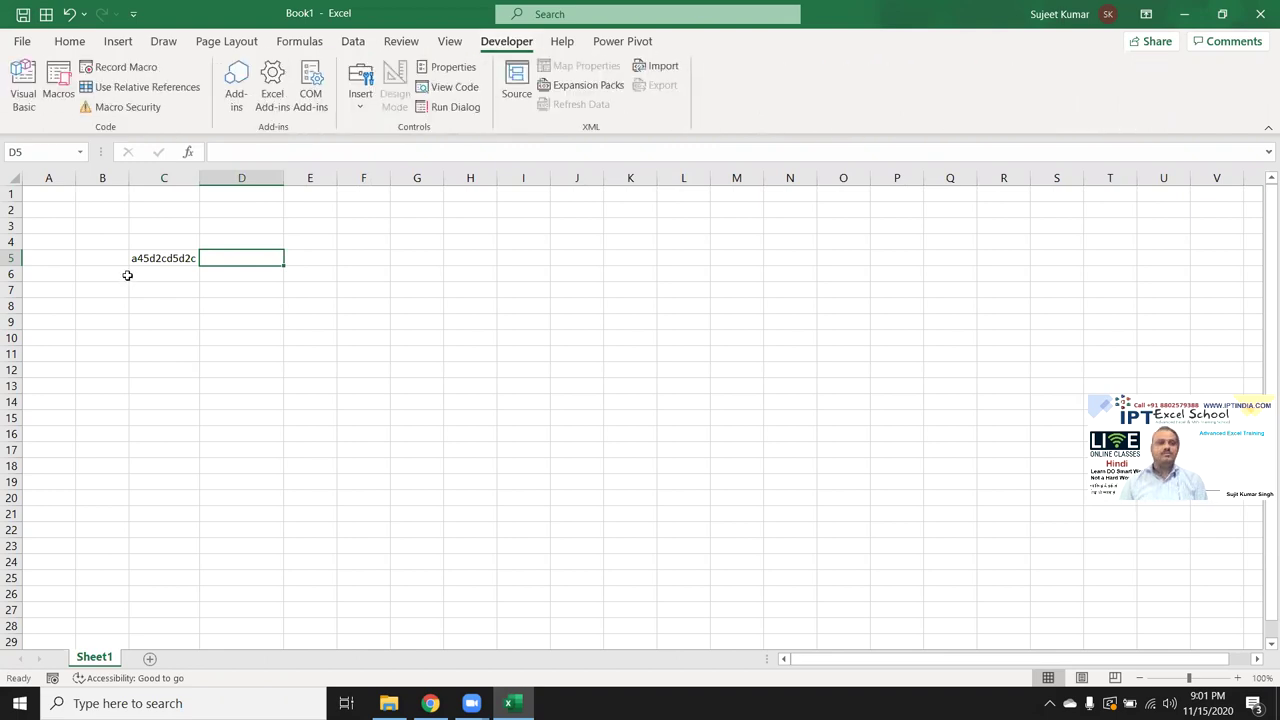
click(23, 85)
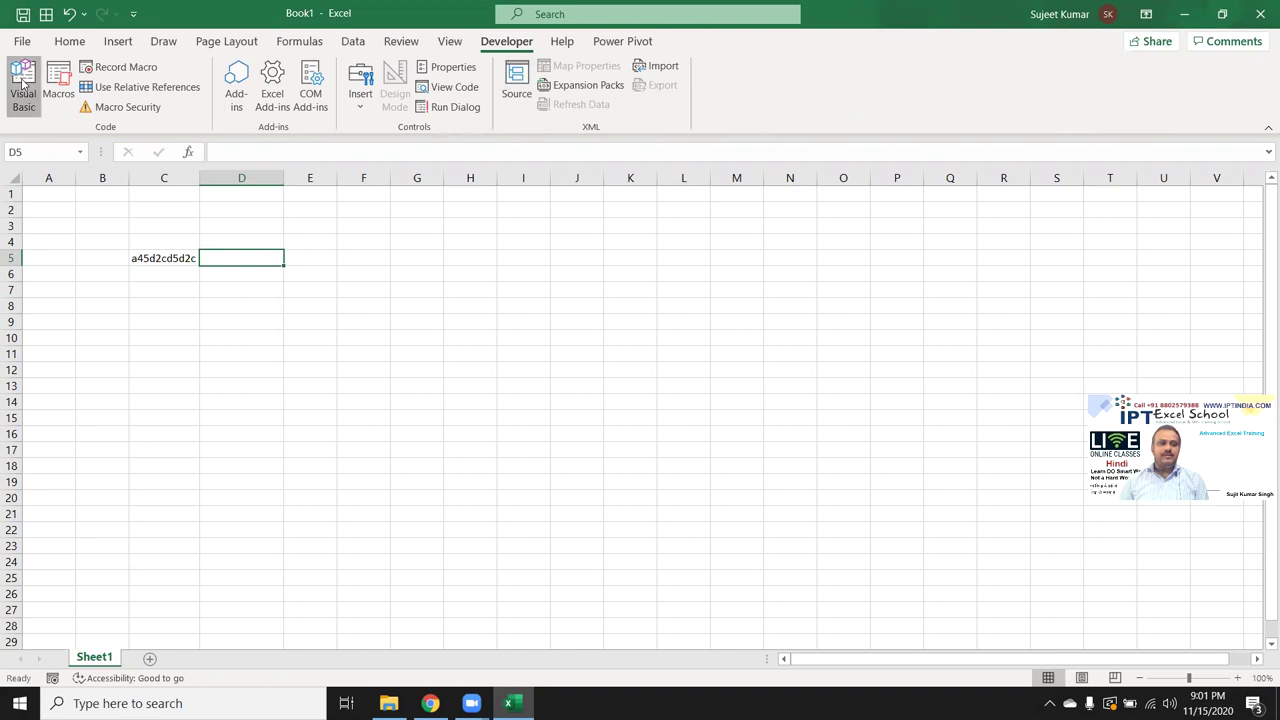
Insert a new Module1 into Book1's VBA project and launch Windows Magnifier via a 'mag' search
click(117, 35)
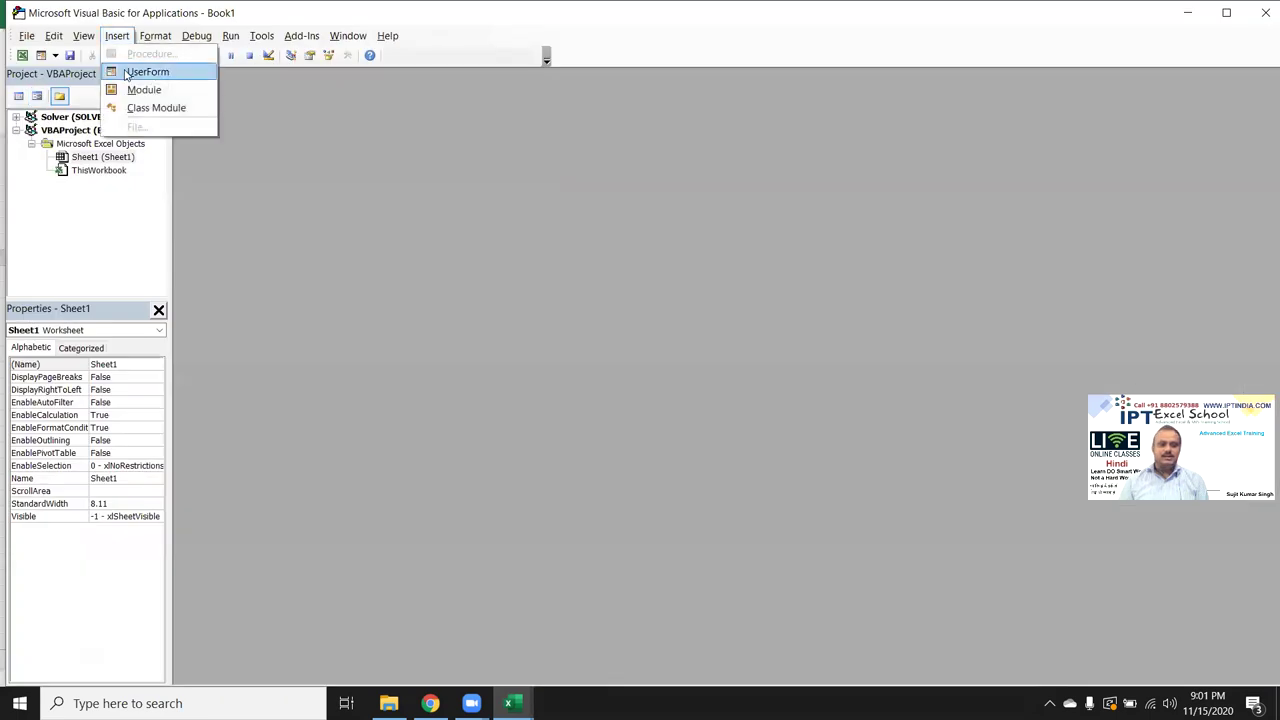
click(140, 92)
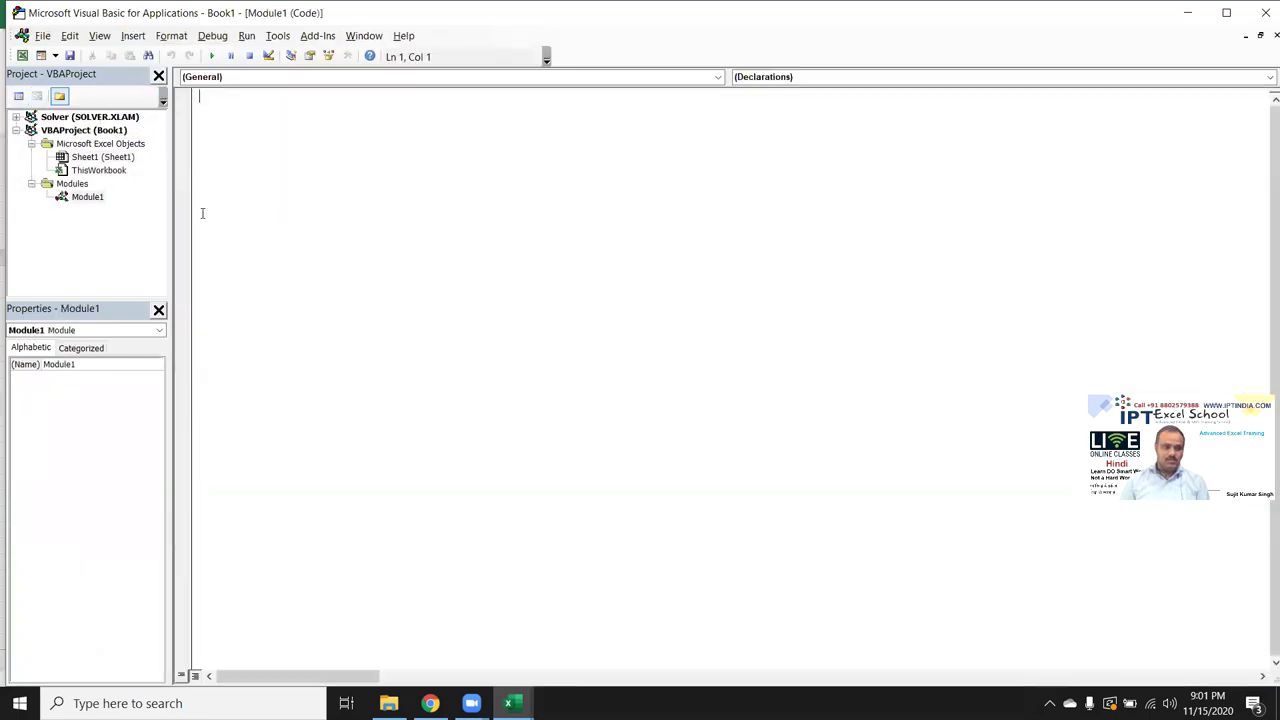
click(127, 703)
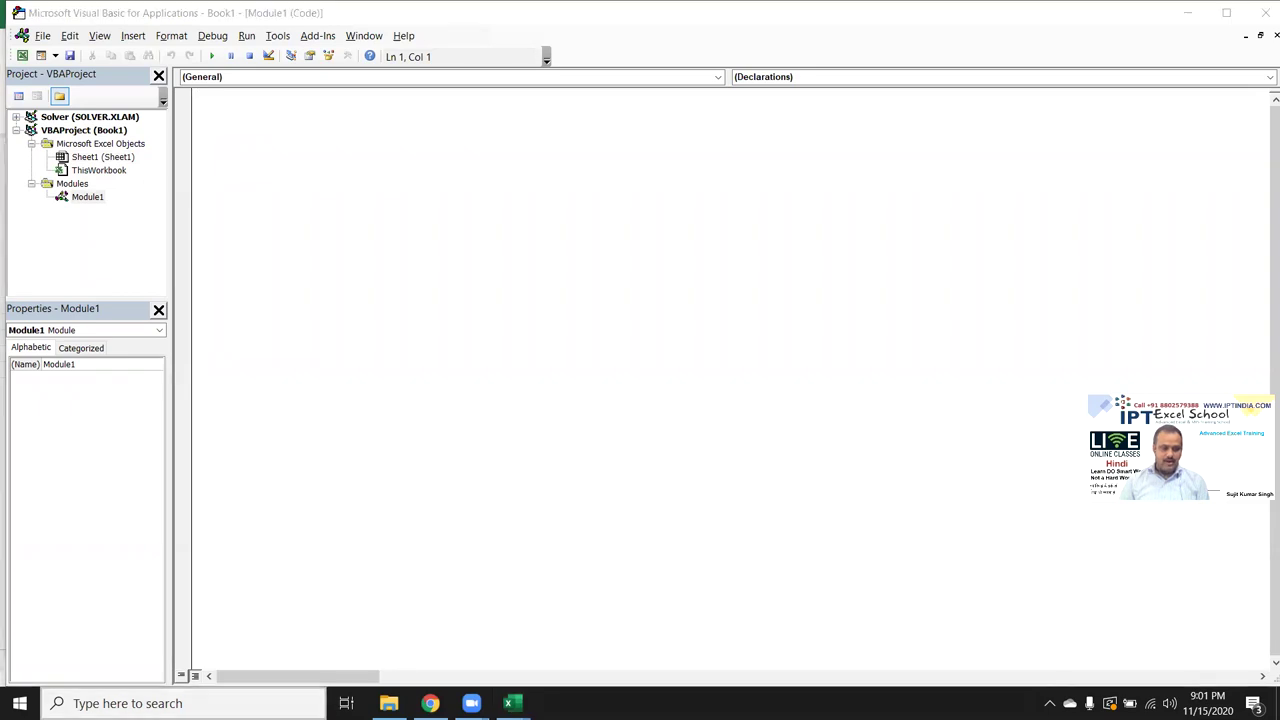
text(mag)
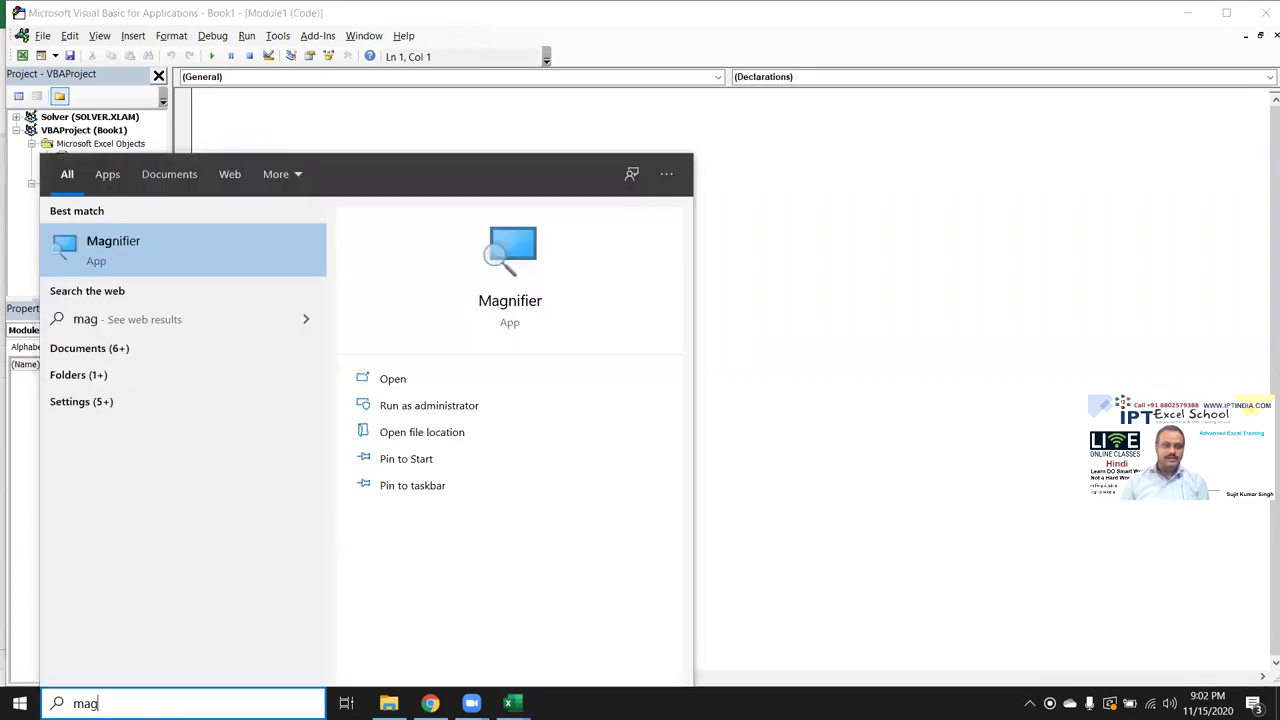
click(540, 301)
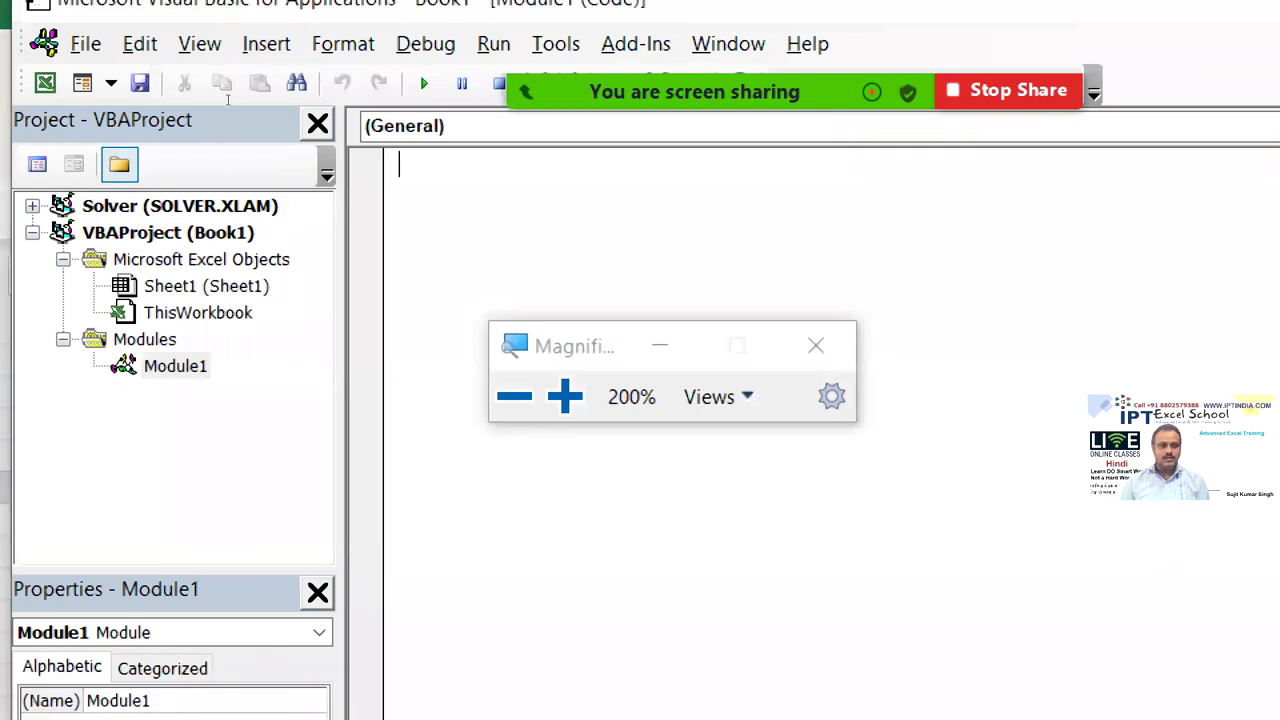
Write the empty Function get_MN(n As String) in Module1, then switch back to Excel
text(function )
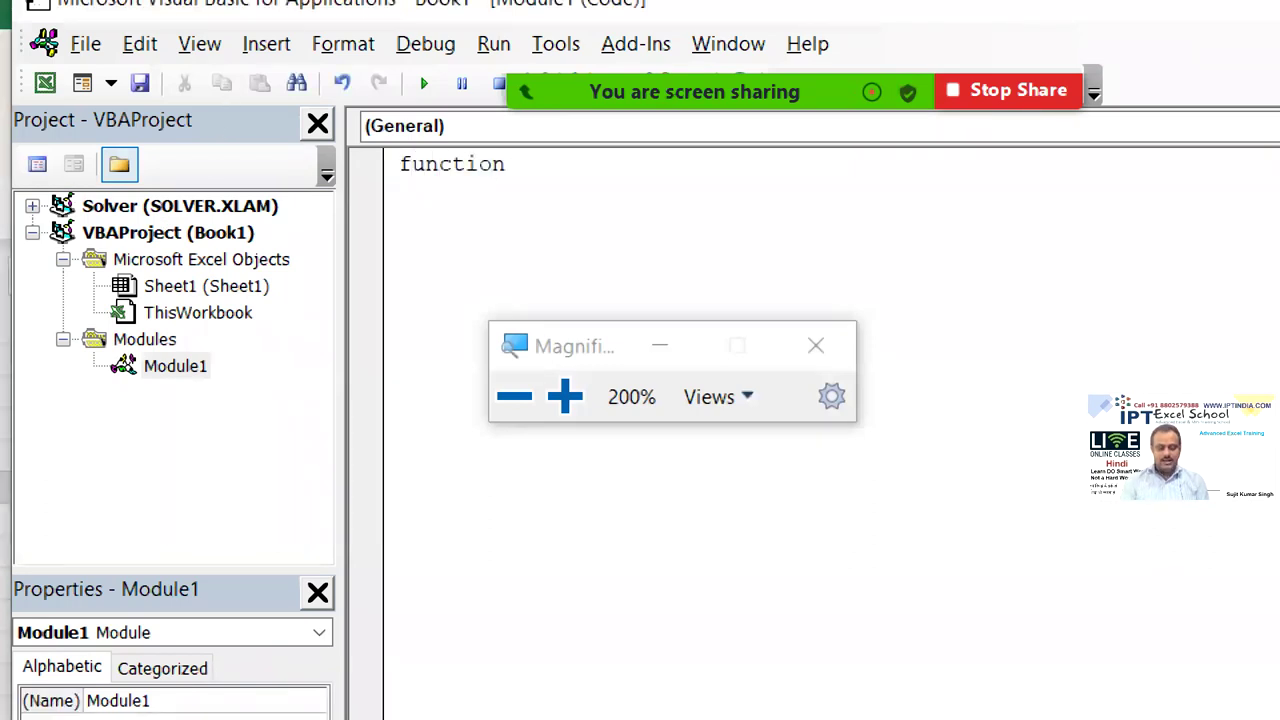
text(get)
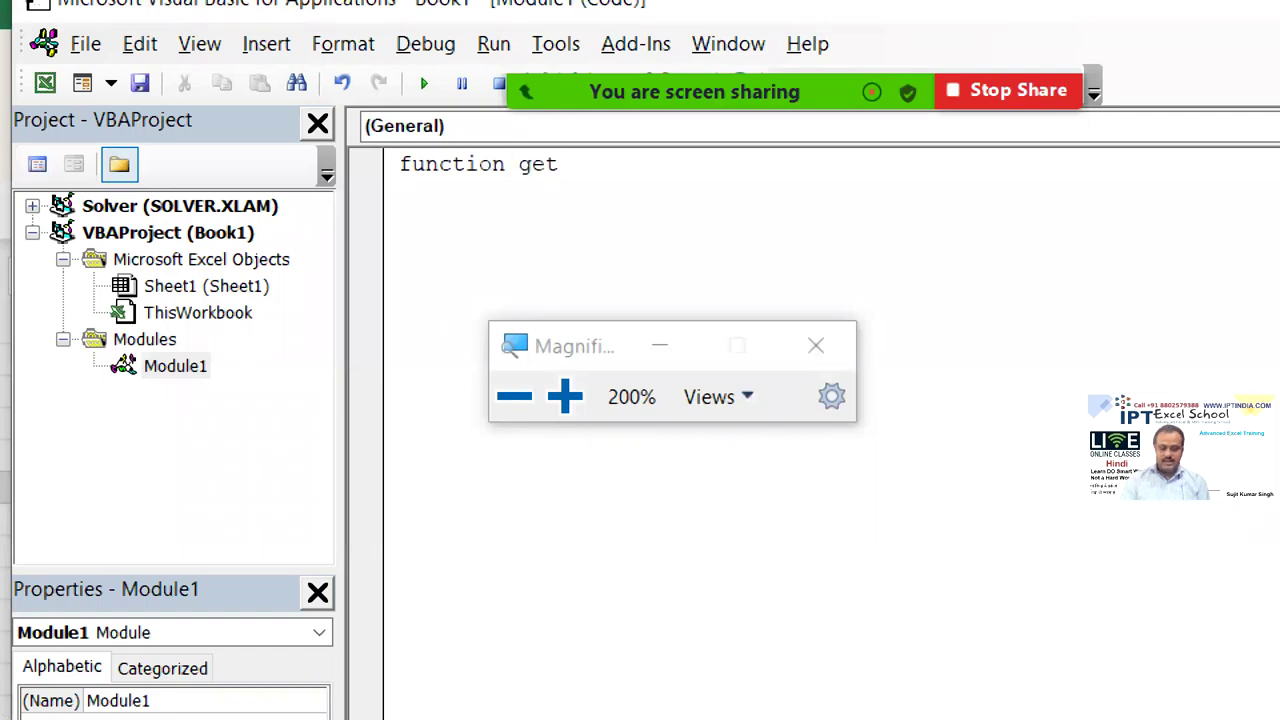
text())
text(MN)
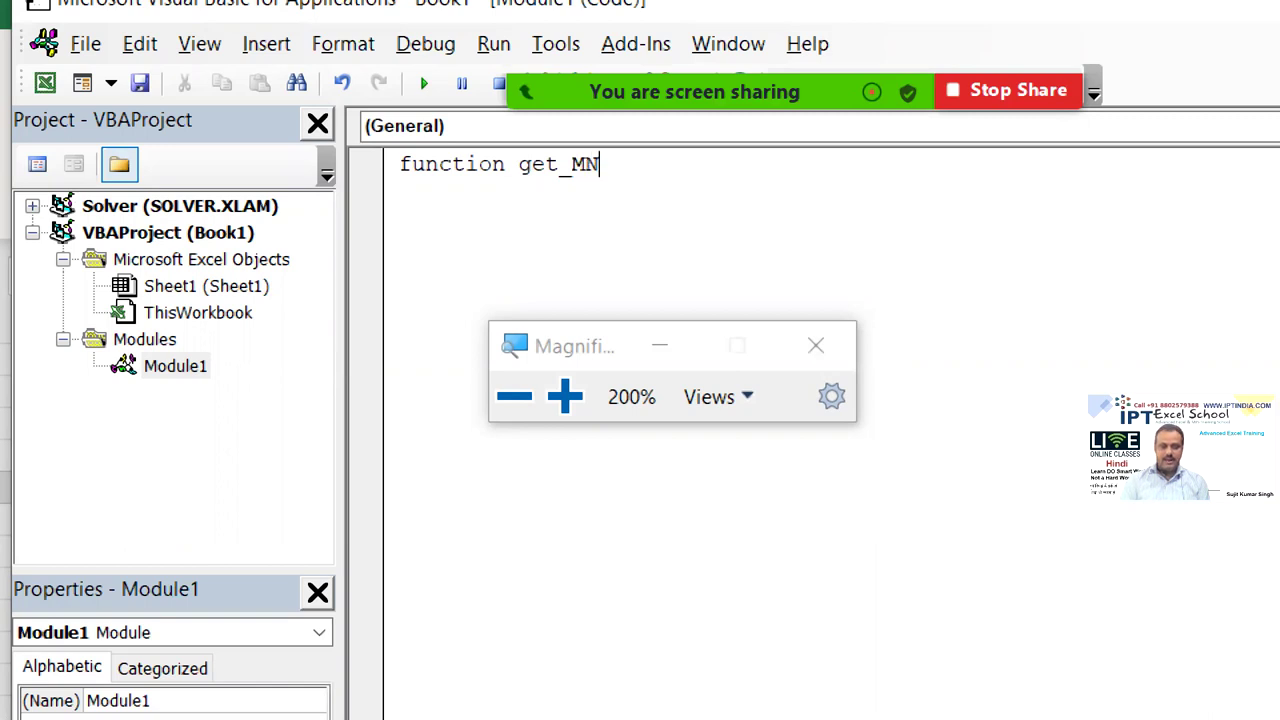
text(n as )
text(str)
key(Tab)
key(Return)
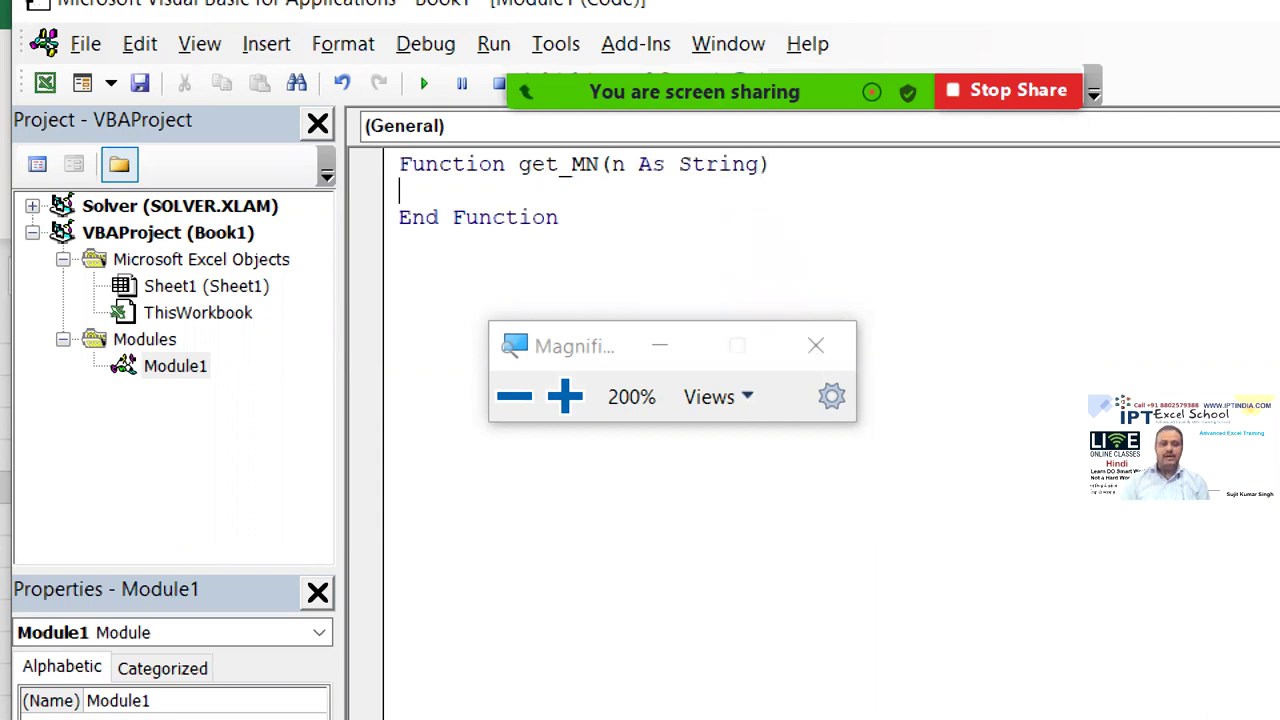
key(Return)
key(Return)
key(super+plus)
key(super+minus)
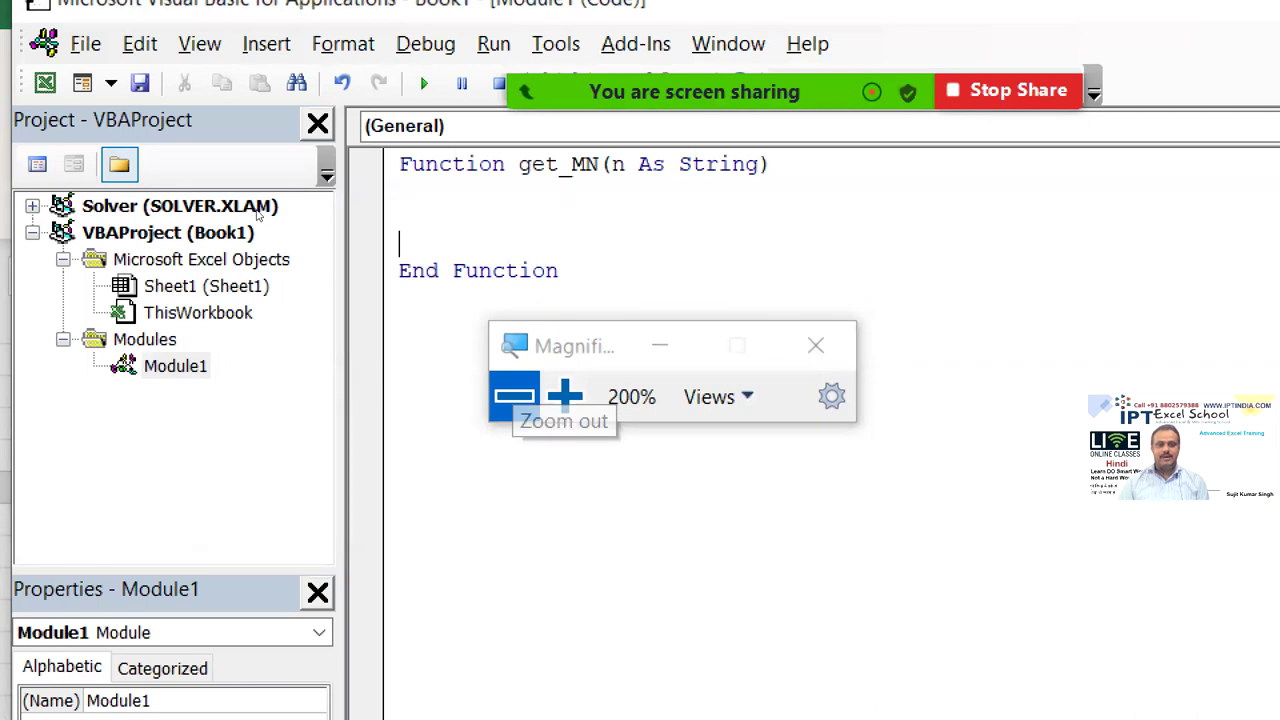
key(super+minus)
double_click(307, 96)
key(alt+F11)
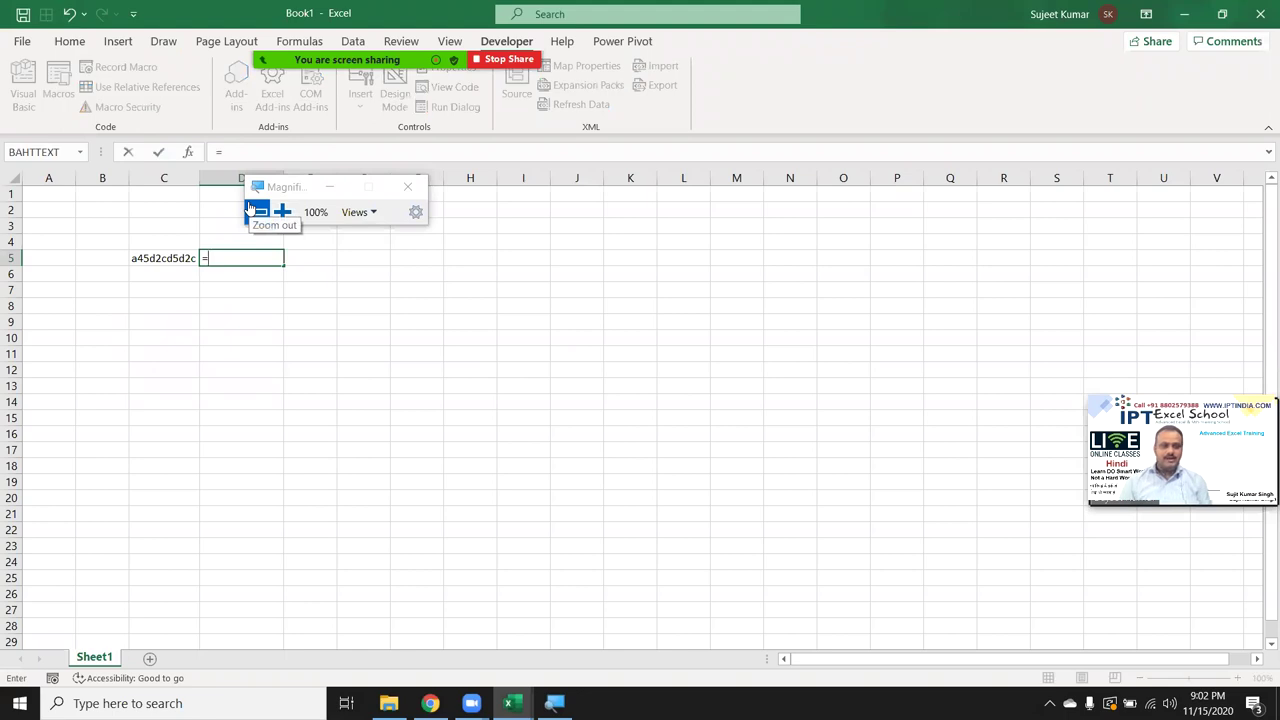
Enter the formula =get_MN(C5) in D5, which returns 0 for now
text(get)
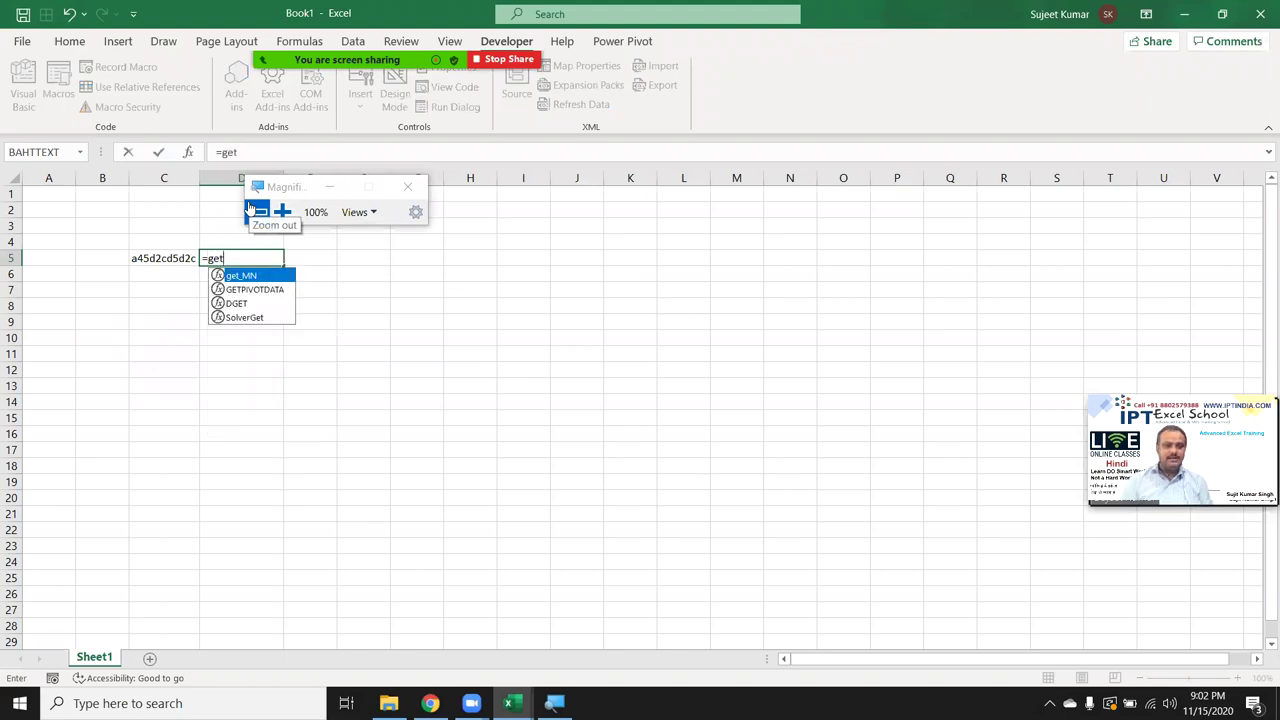
key(Tab)
key(Left)
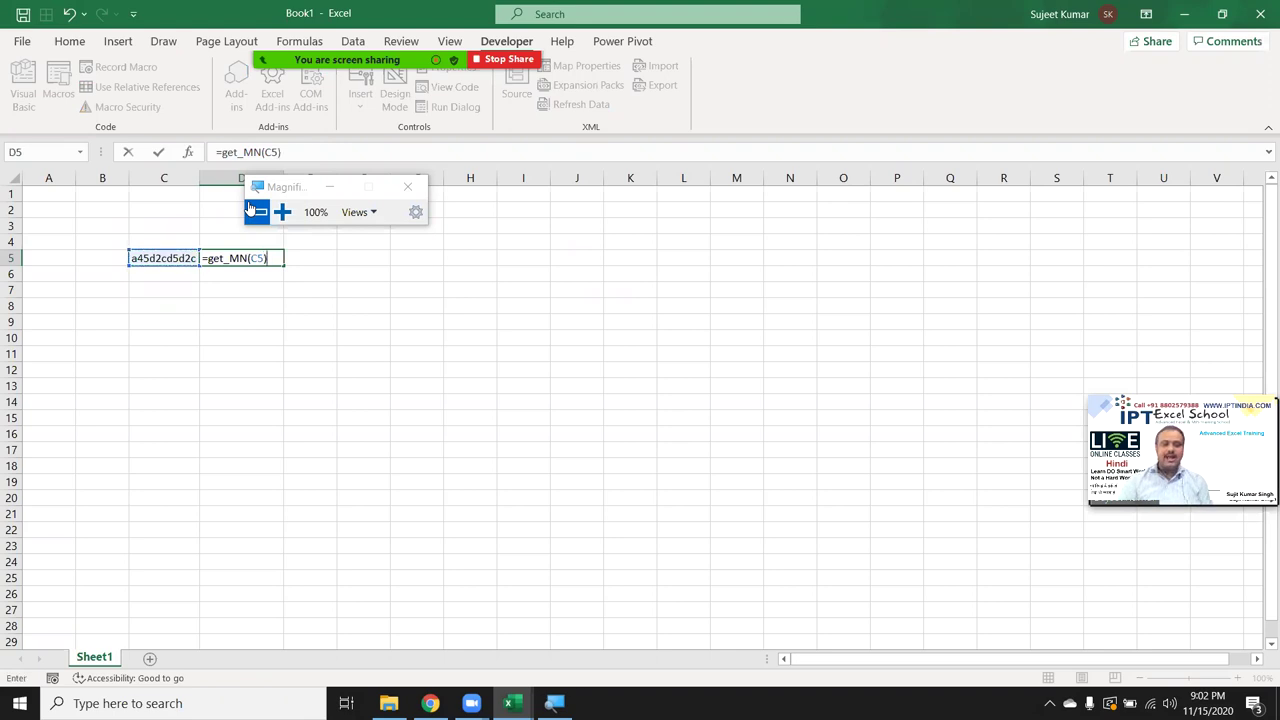
key(Return)
key(Up)
Return to the VBA editor, move the Magnifier aside, and place the cursor inside get_MN
key(alt+F11)
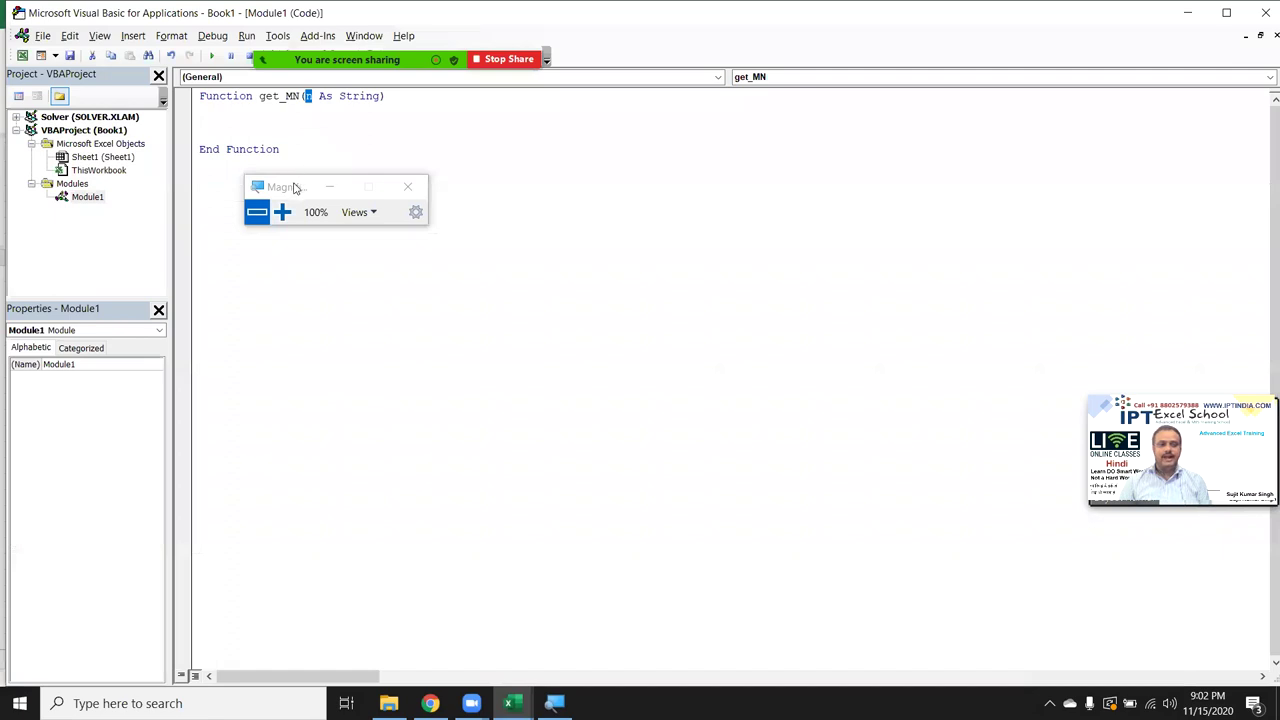
drag(295, 188, 521, 145)
click(230, 122)
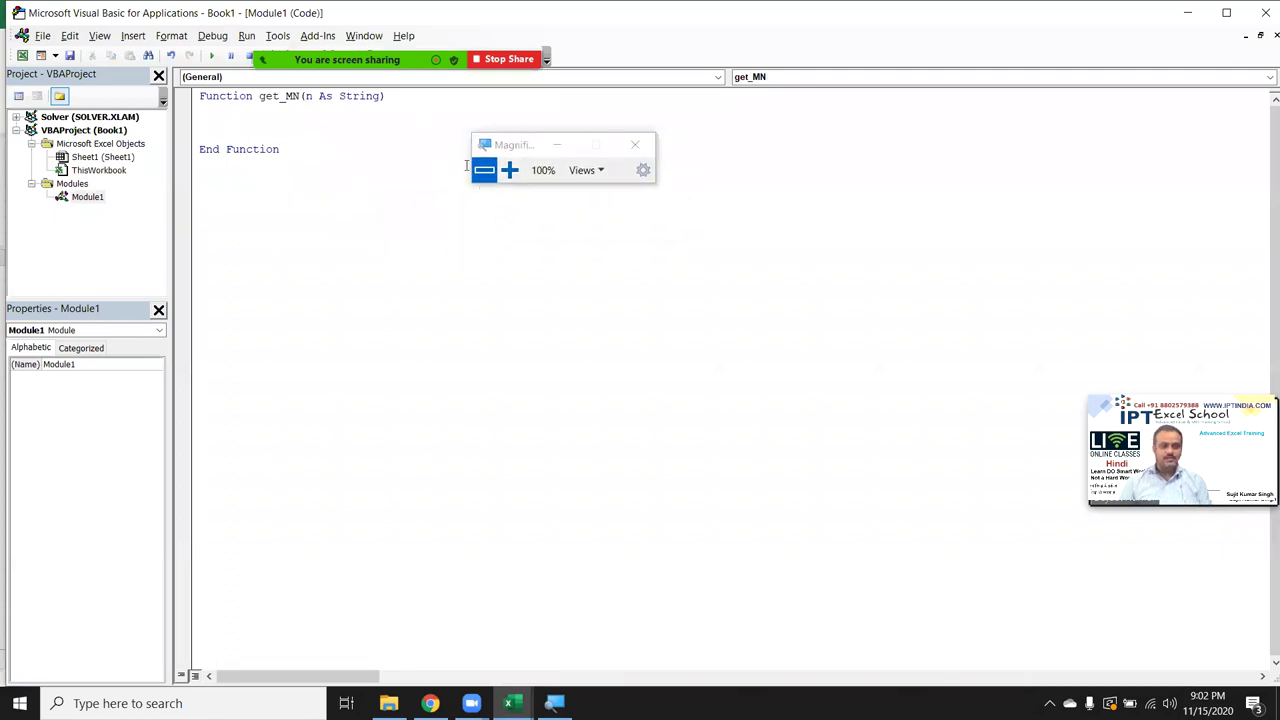
Put A in C8 and a in C9, and add =CODE(C8) in D8 showing 65
mouse_move(430, 703)
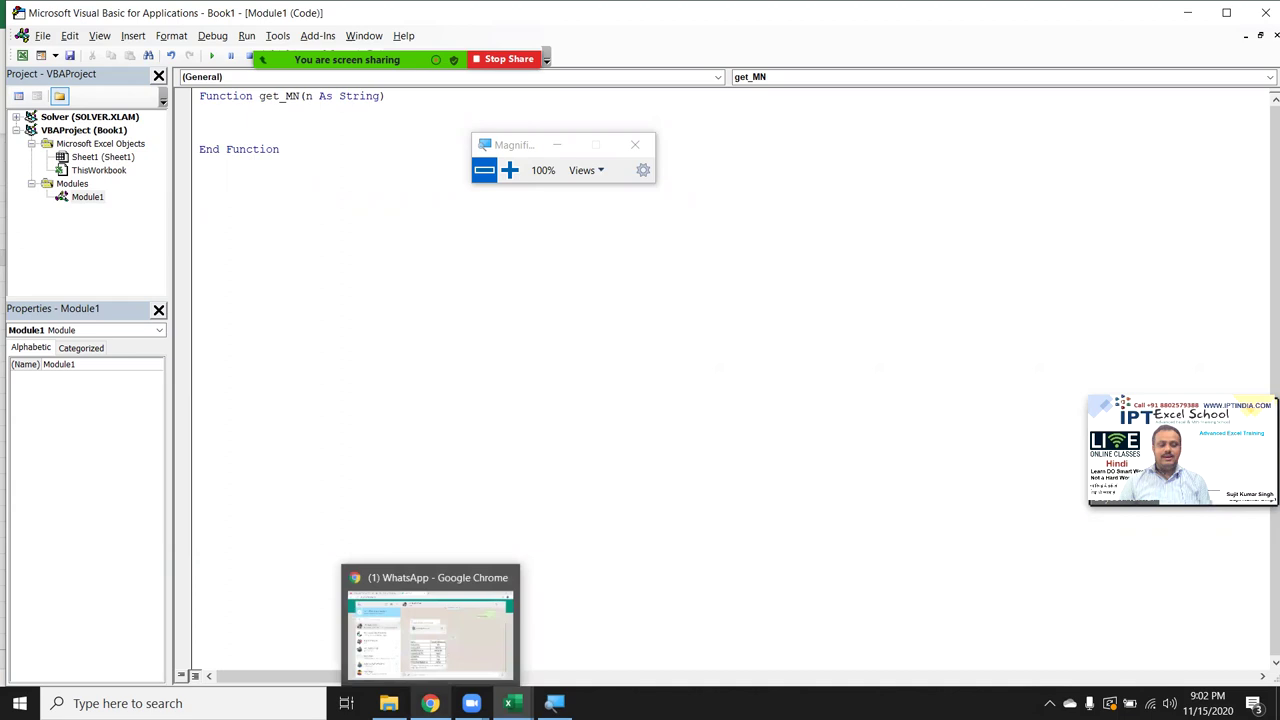
key(alt+F11)
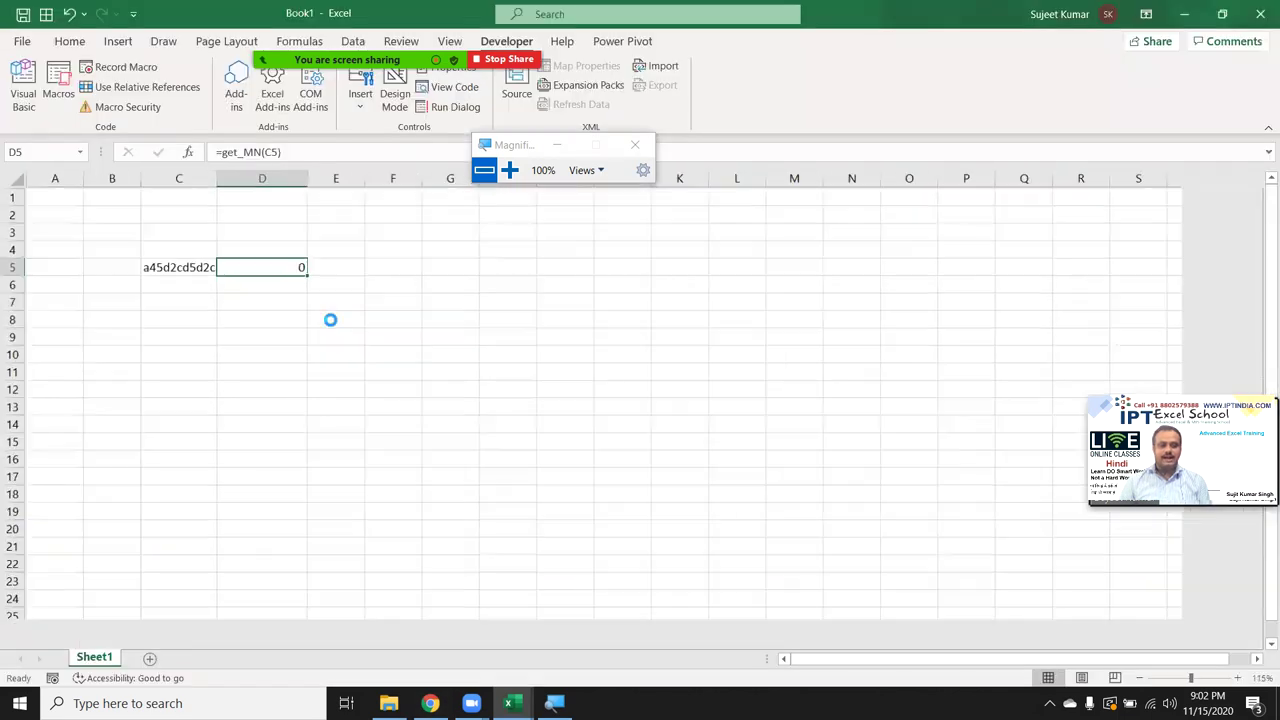
scroll(330, 320, up, 5)
click(305, 423)
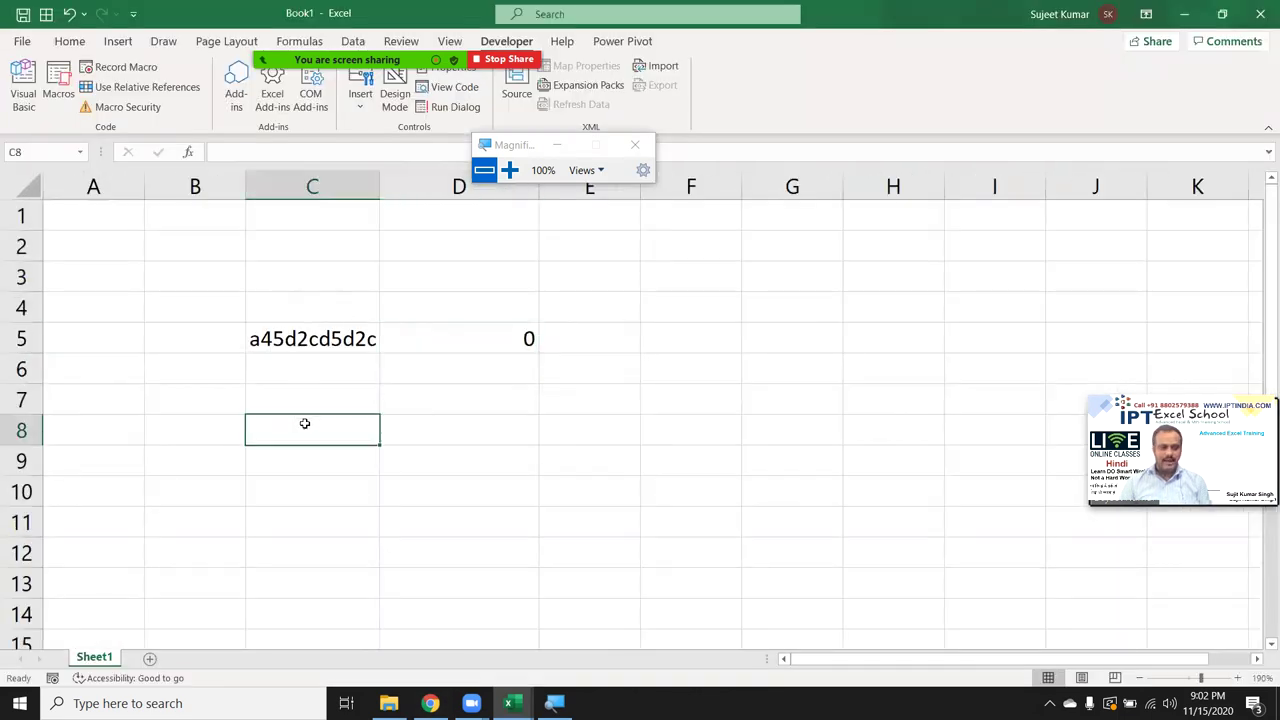
text(A)
key(Return)
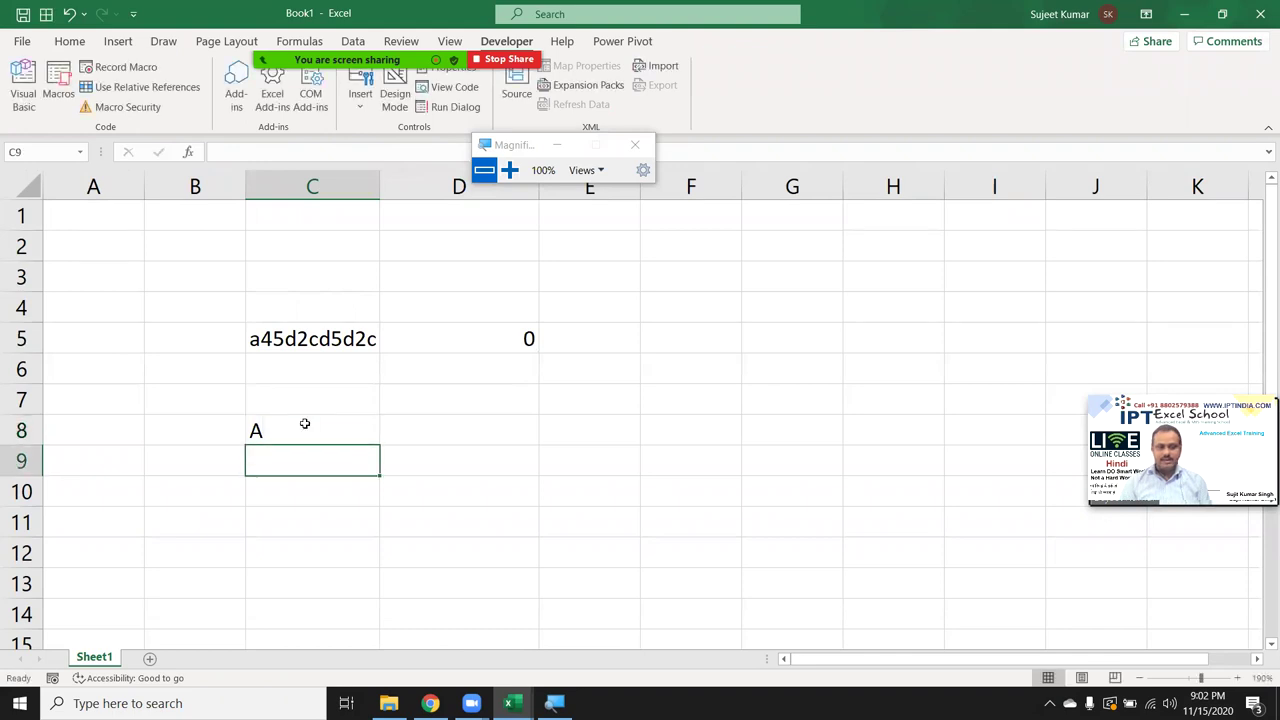
text(a)
key(Tab)
key(Up)
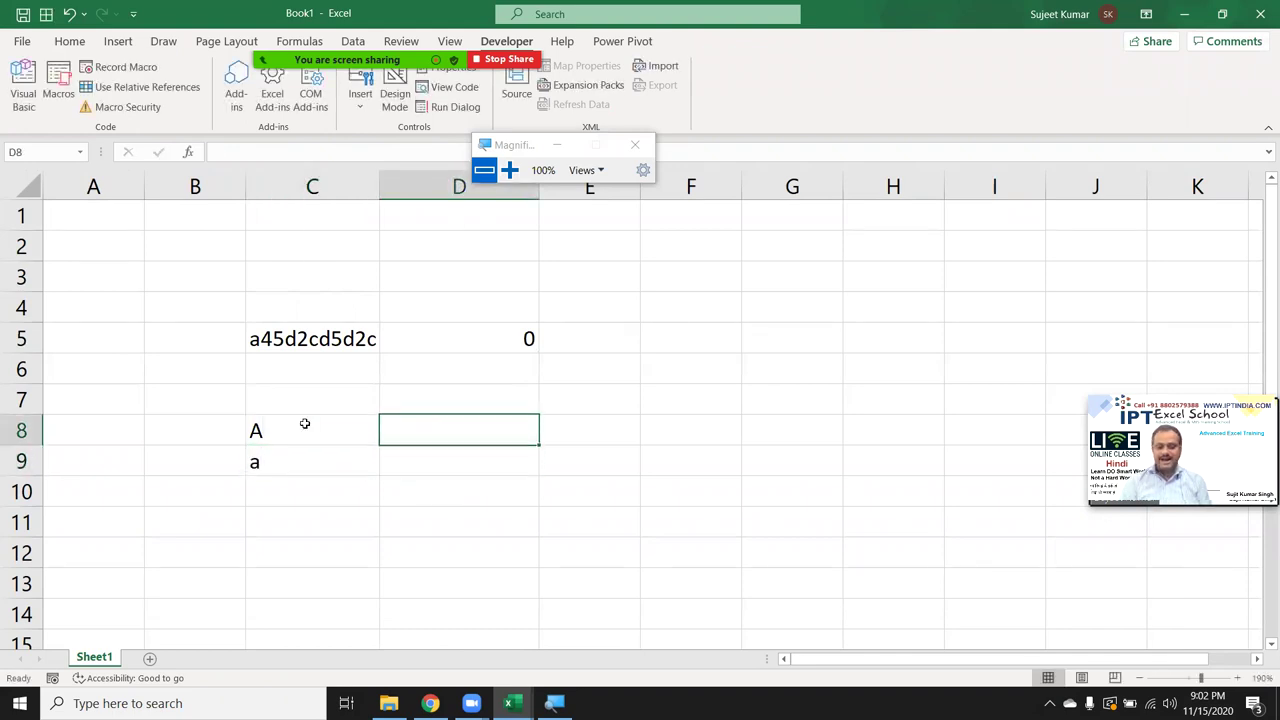
text(=code)
key(Tab)
click(305, 424)
key(Return)
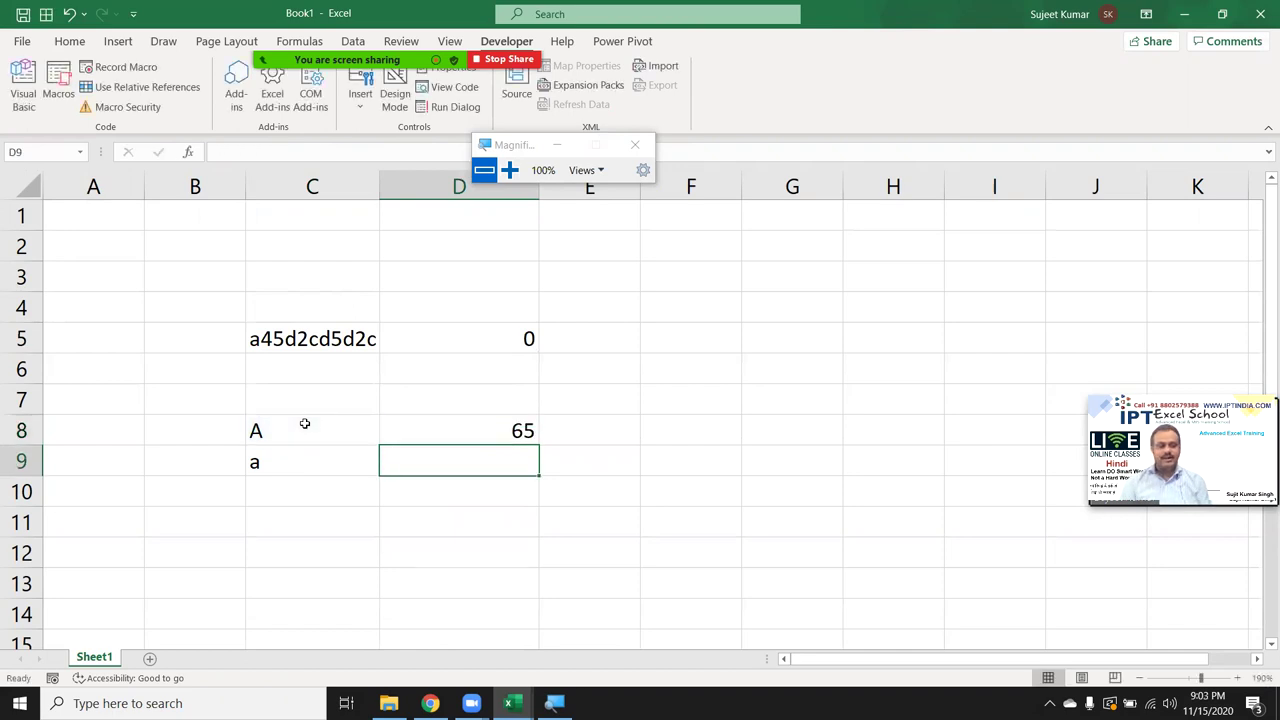
Try 0, 1, 2 and 9 in C8 to read their codes, 48 through 57, in D8
key(Up)
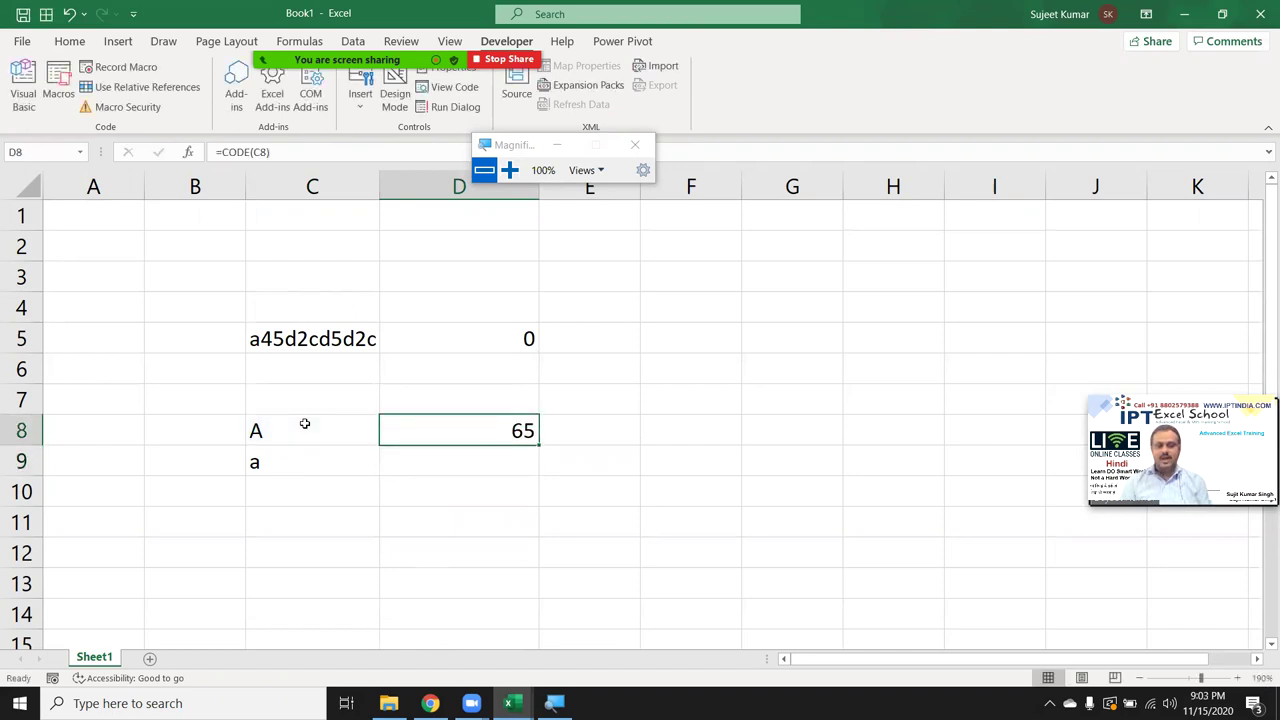
key(Left)
text(0)
key(Return)
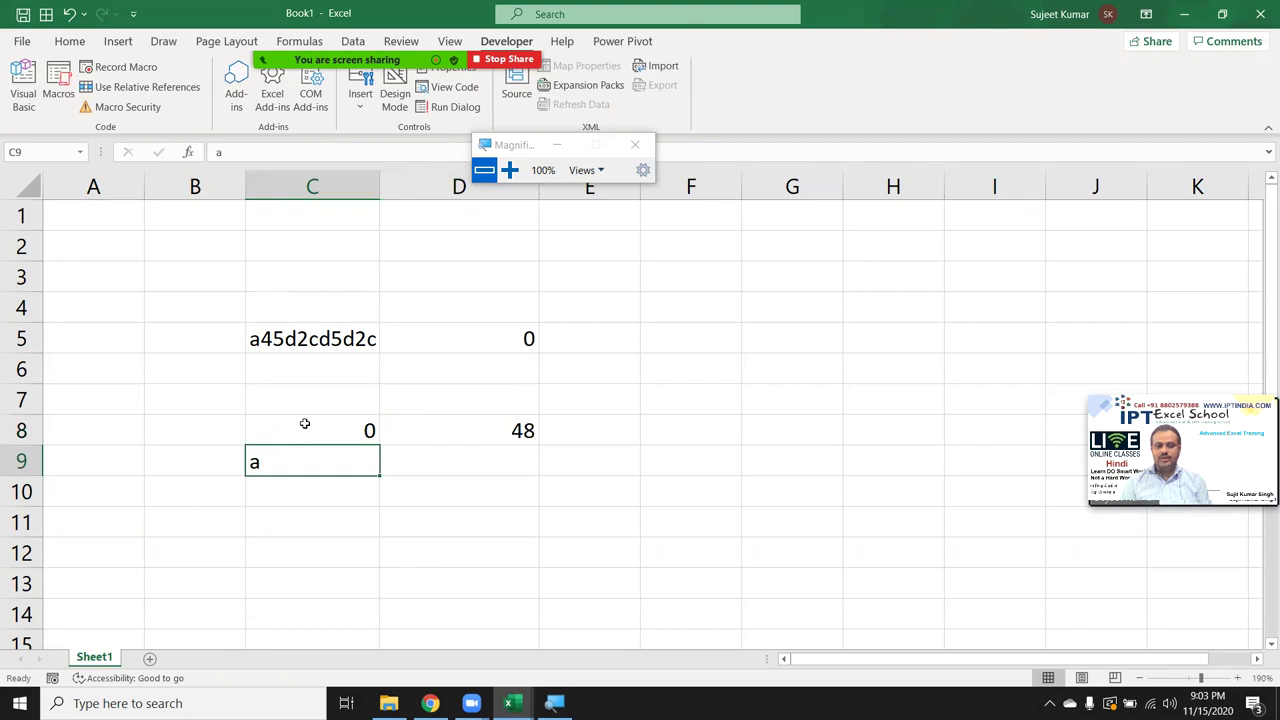
key(Up)
text(1)
key(Return)
key(Up)
text(2)
key(Return)
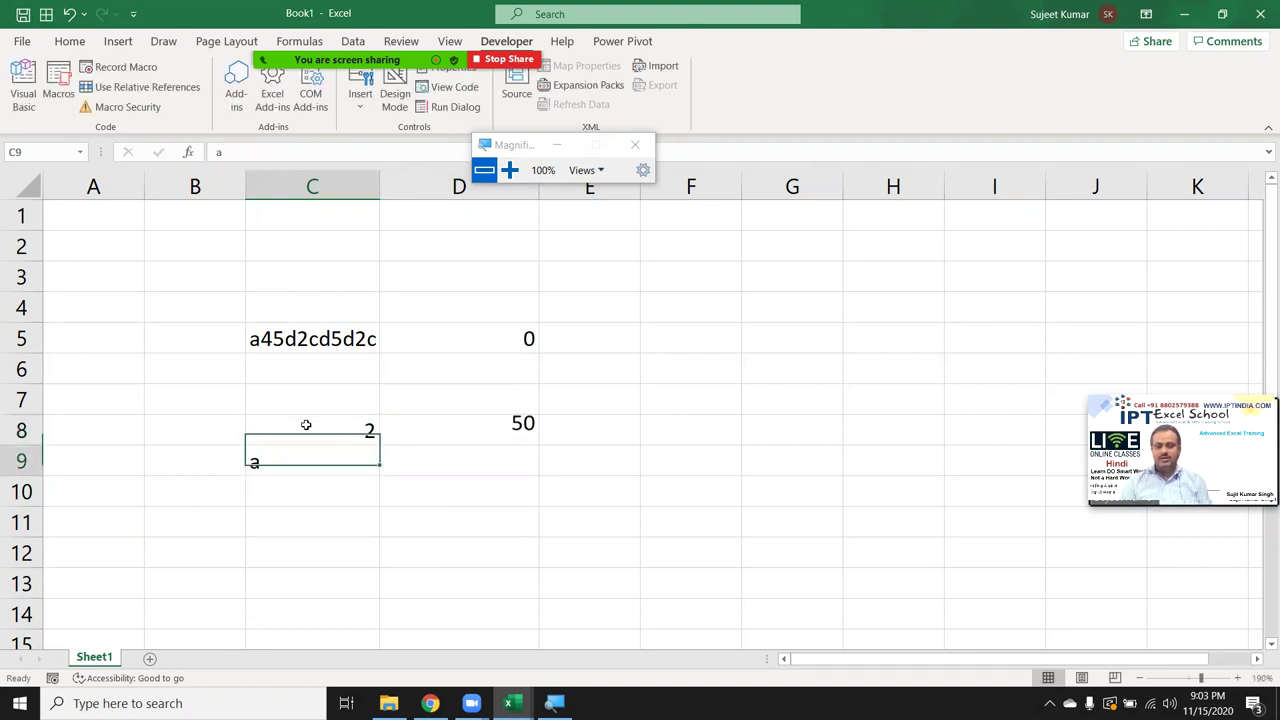
key(Up)
text(9)
key(Return)
Try A and a colon in C8 to read codes 65 and 58
key(Up)
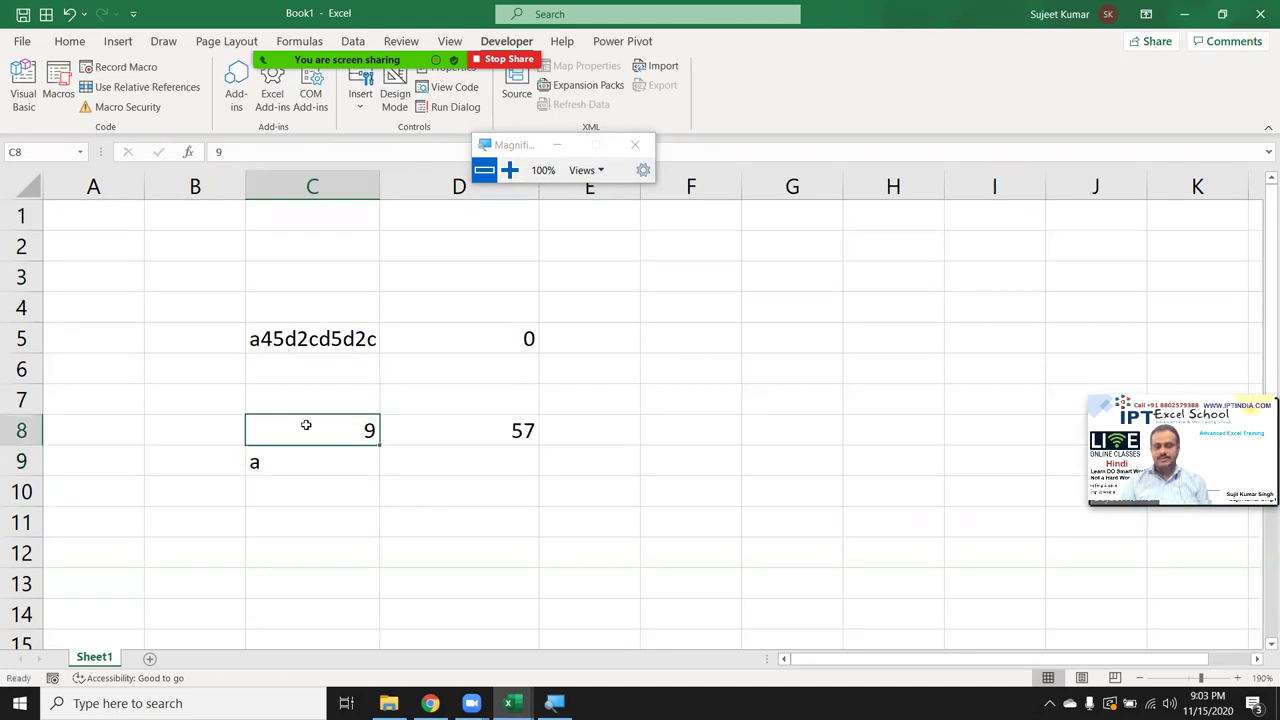
text(a)
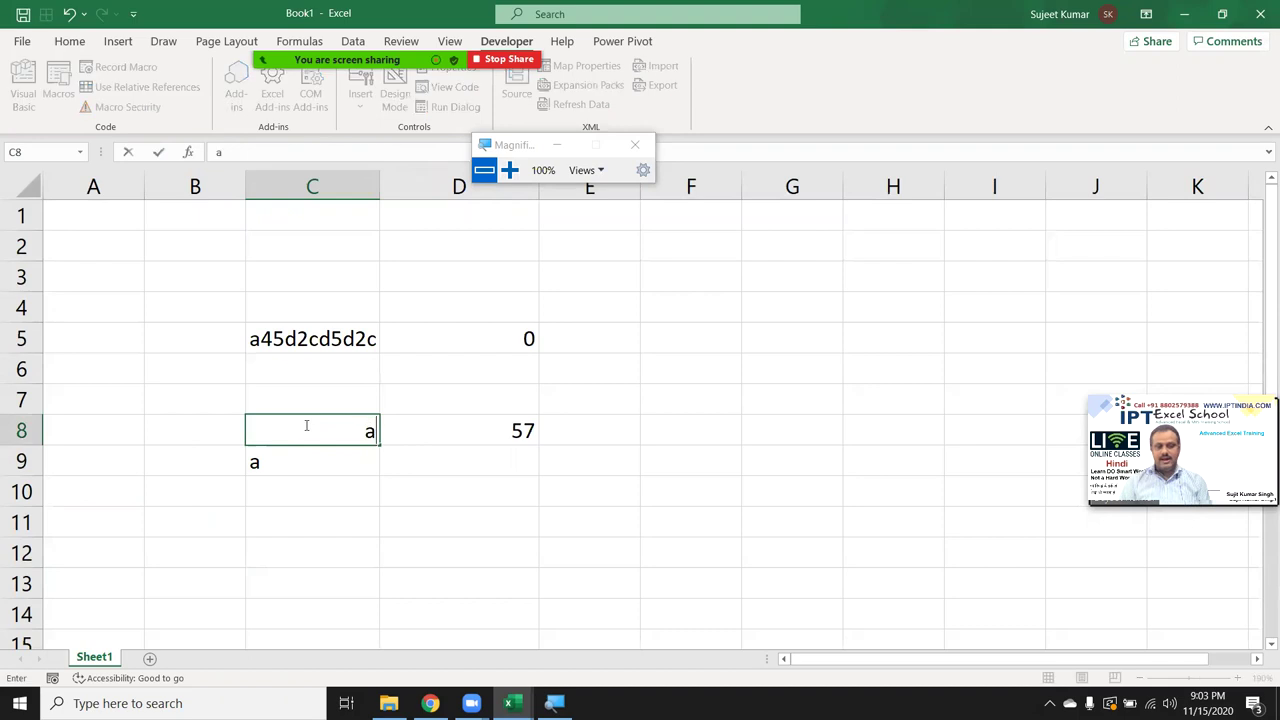
key(BackSpace)
text(A)
key(Return)
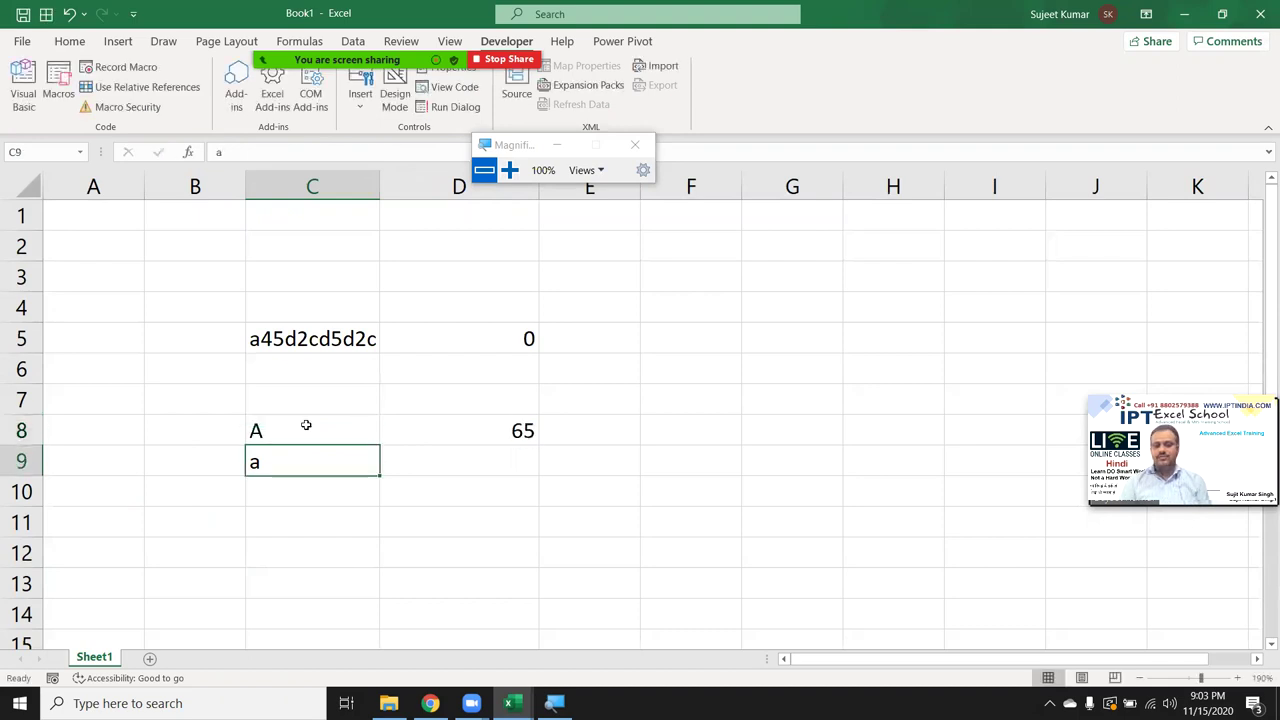
key(Up)
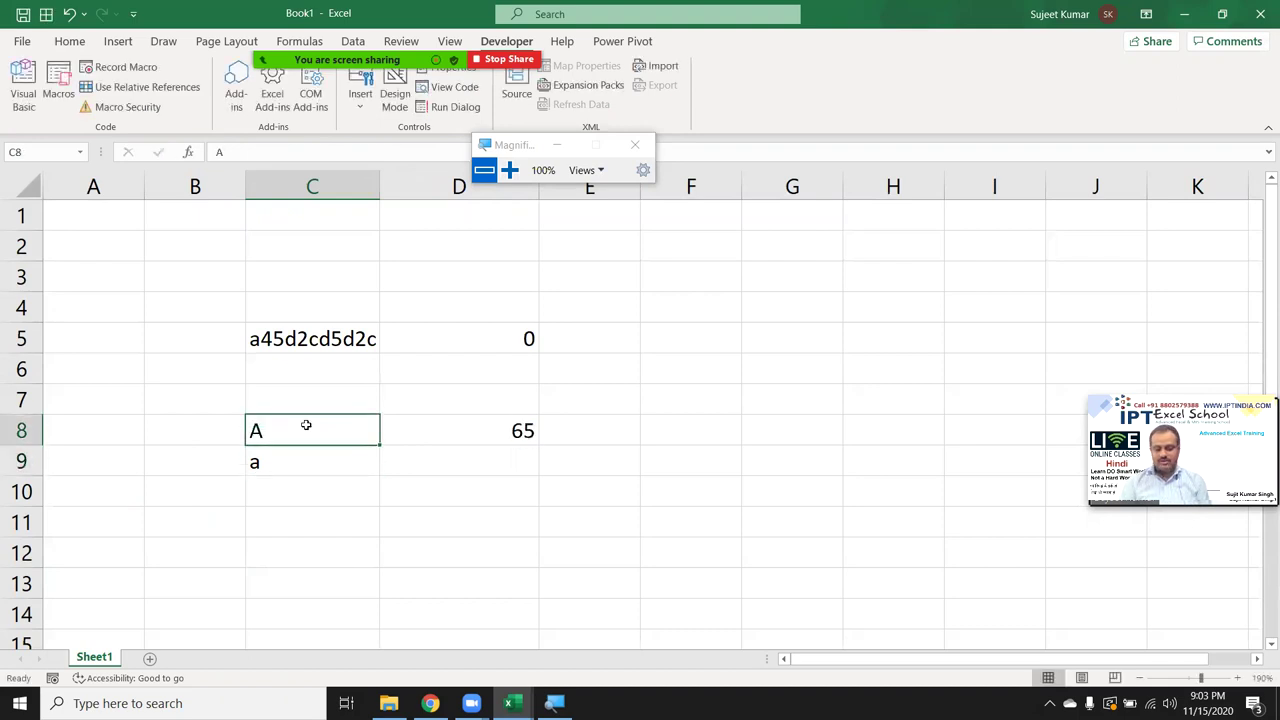
text(:)
key(Return)
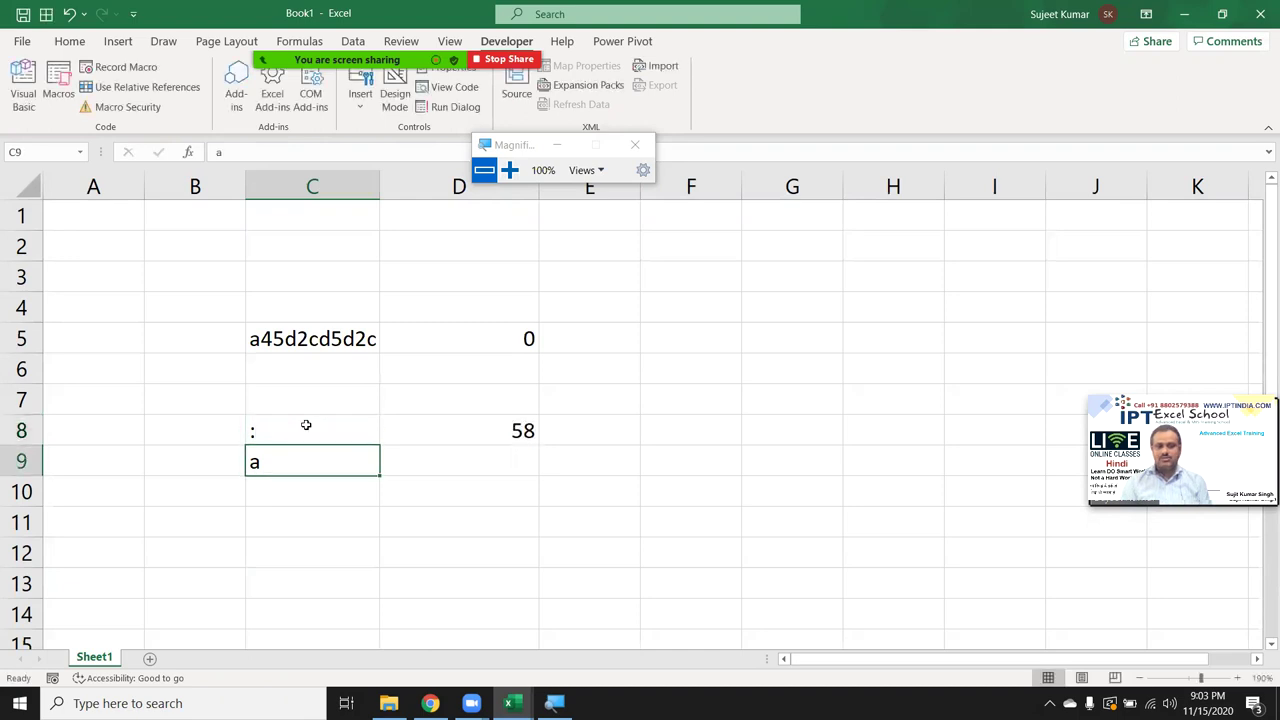
key(Up)
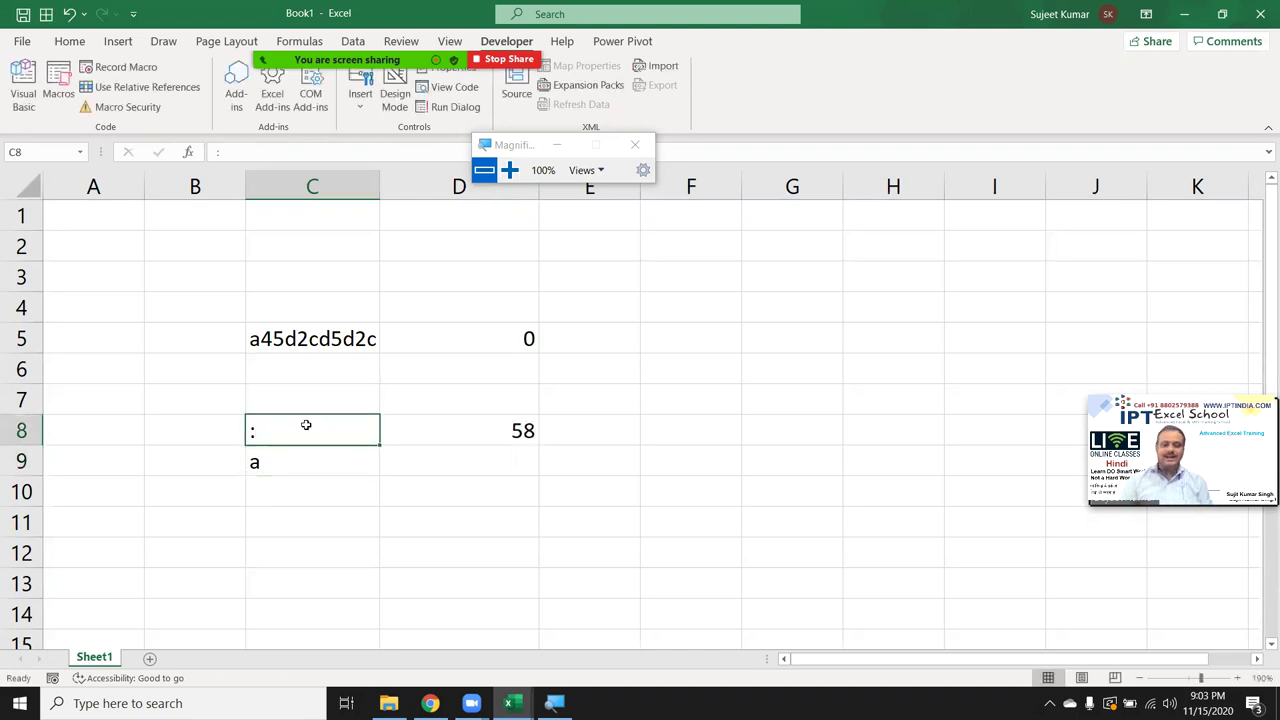
Recheck 0 and 9 in C8 (codes 48 and 57), then switch back to the get_MN code
key(Right)
key(Left)
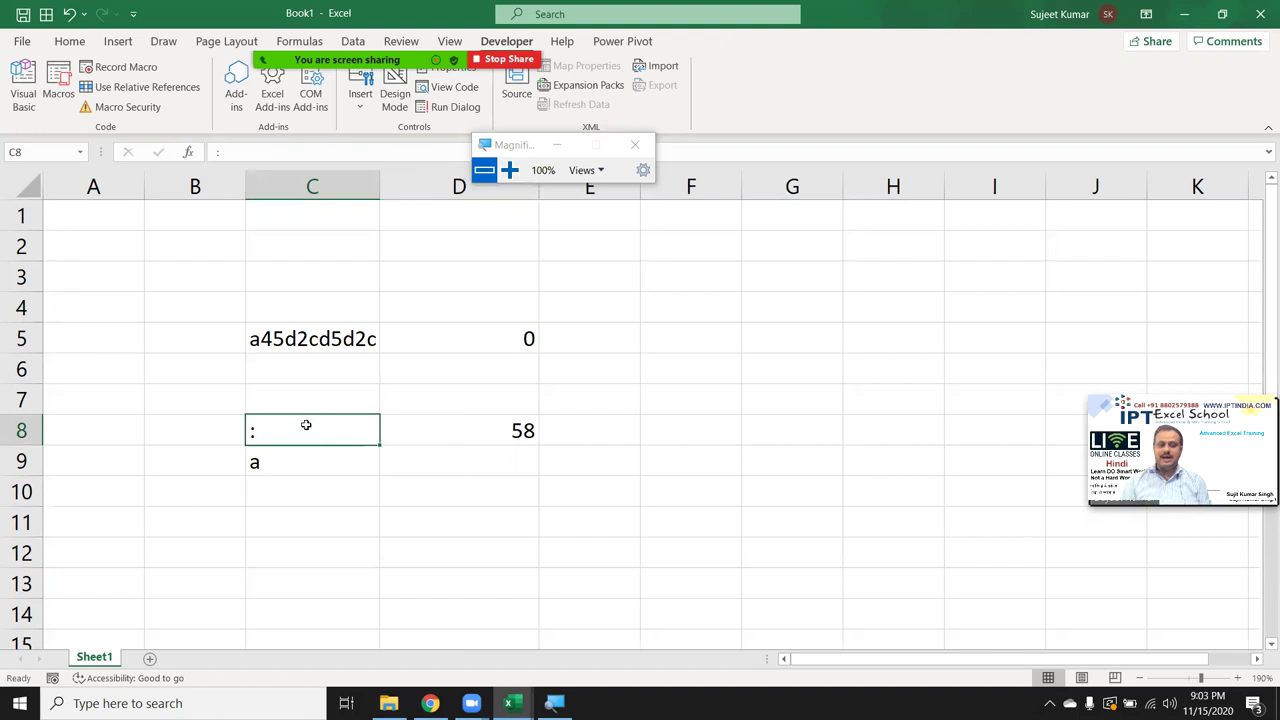
text(0)
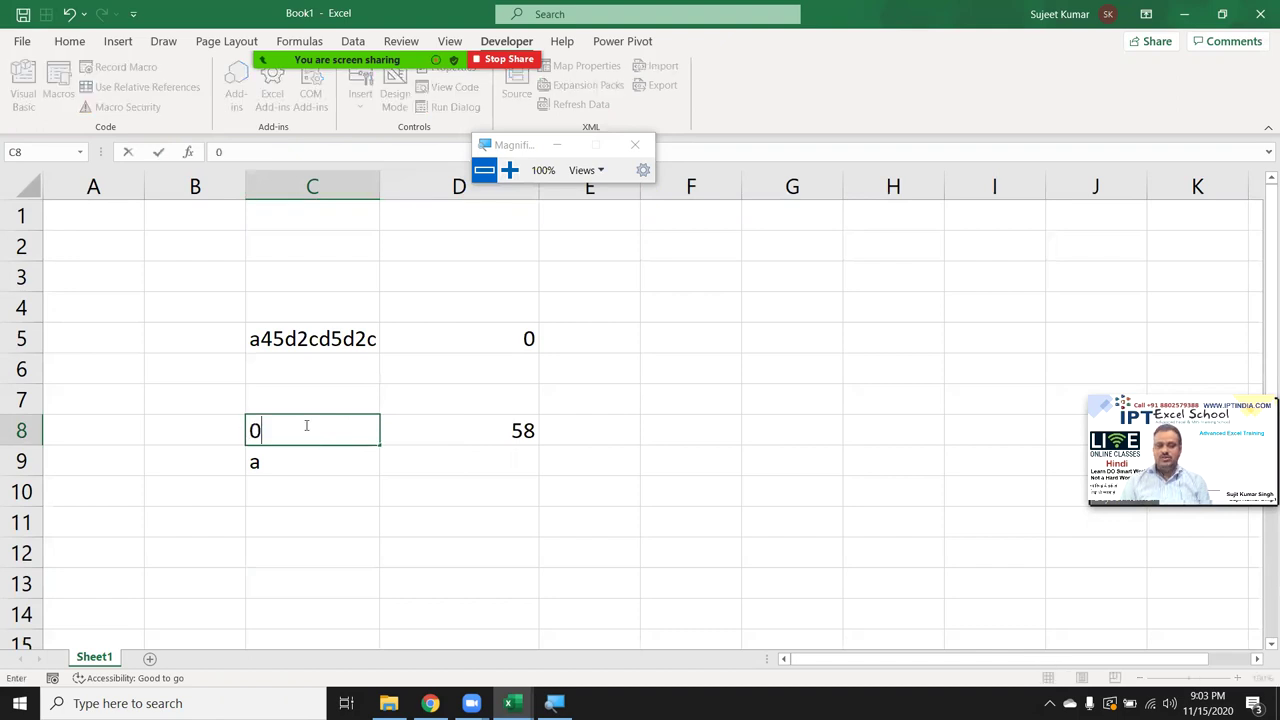
key(Return)
key(Up)
text(9)
key(Return)
key(Up)
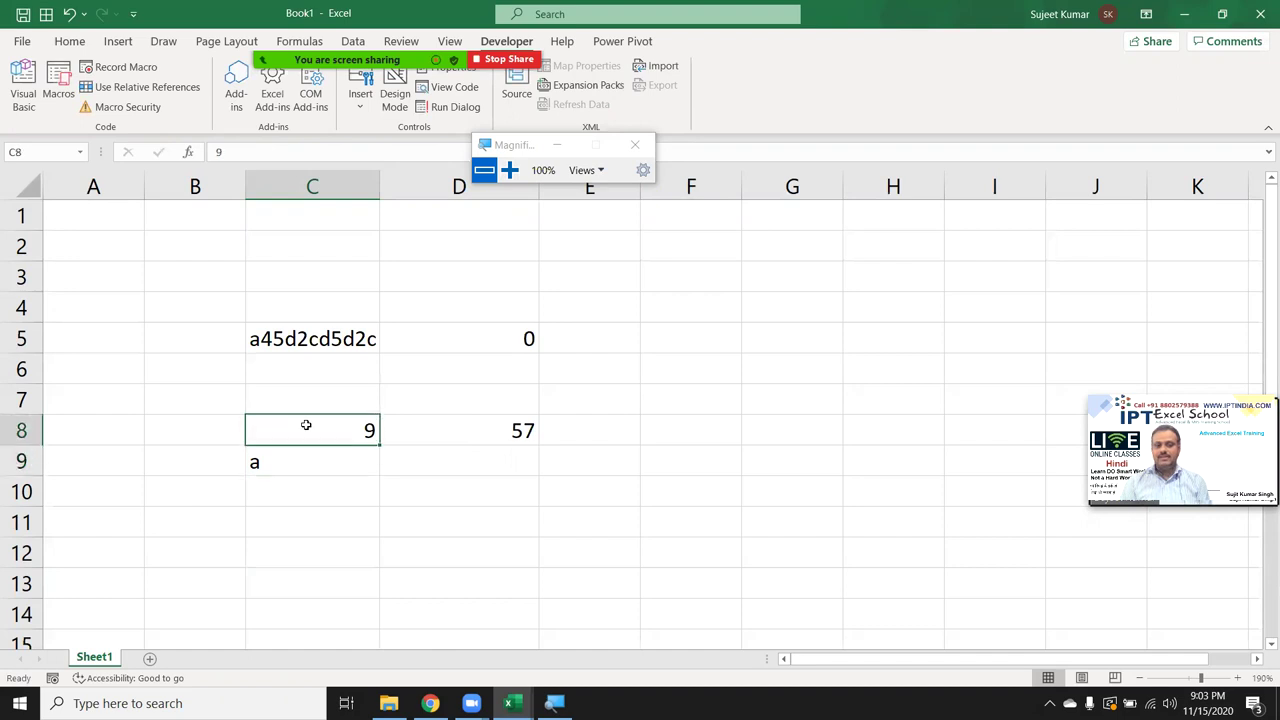
key(Down)
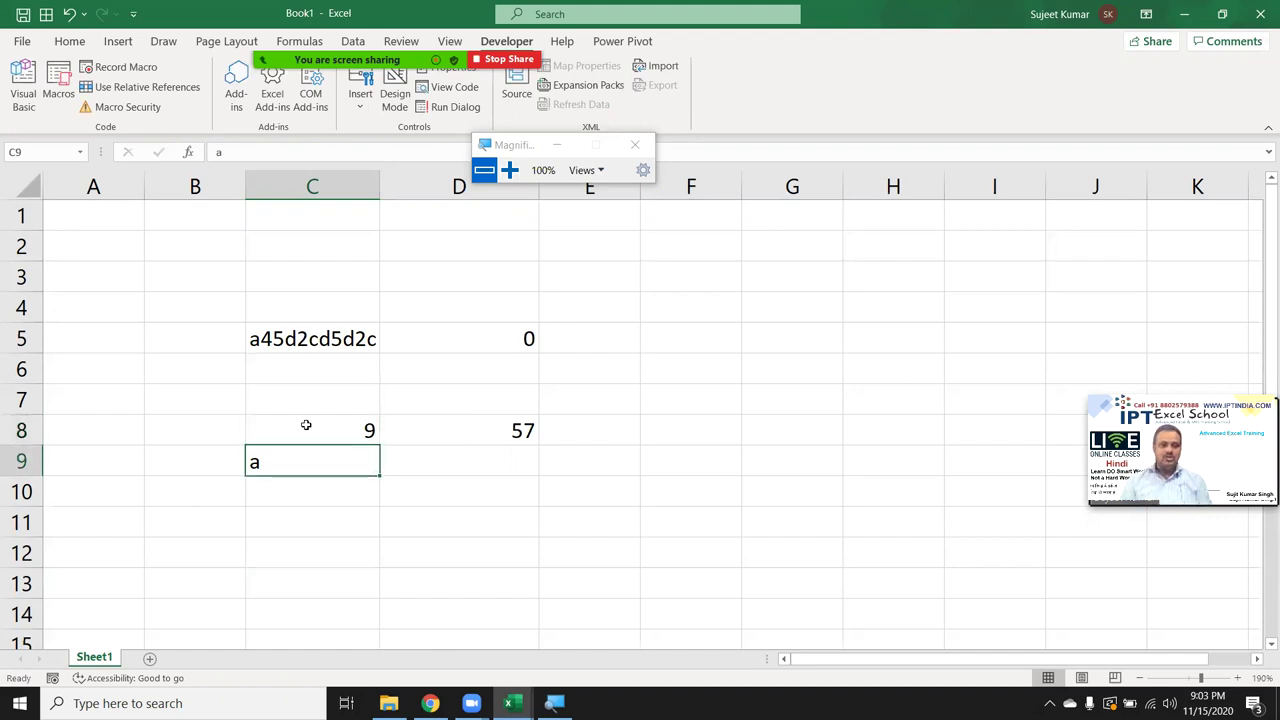
key(alt+F11)
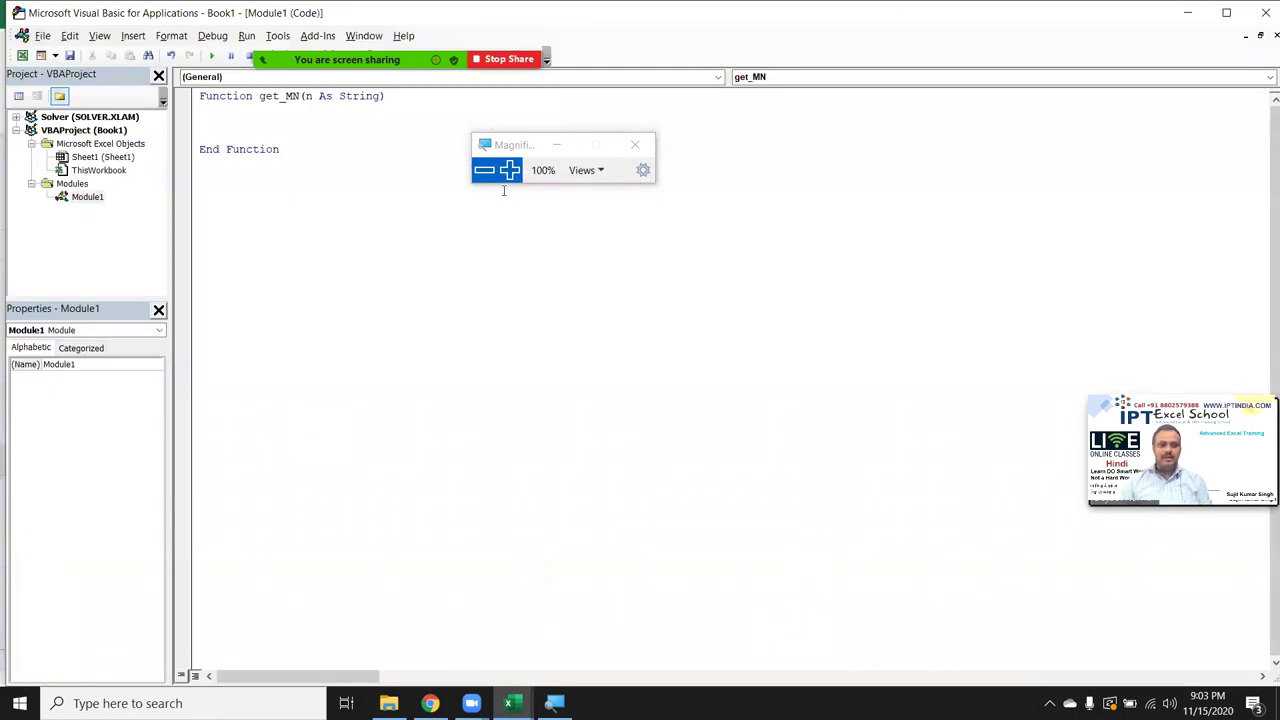
Add the line For i = 58 To 127 inside get_MN
click(509, 170)
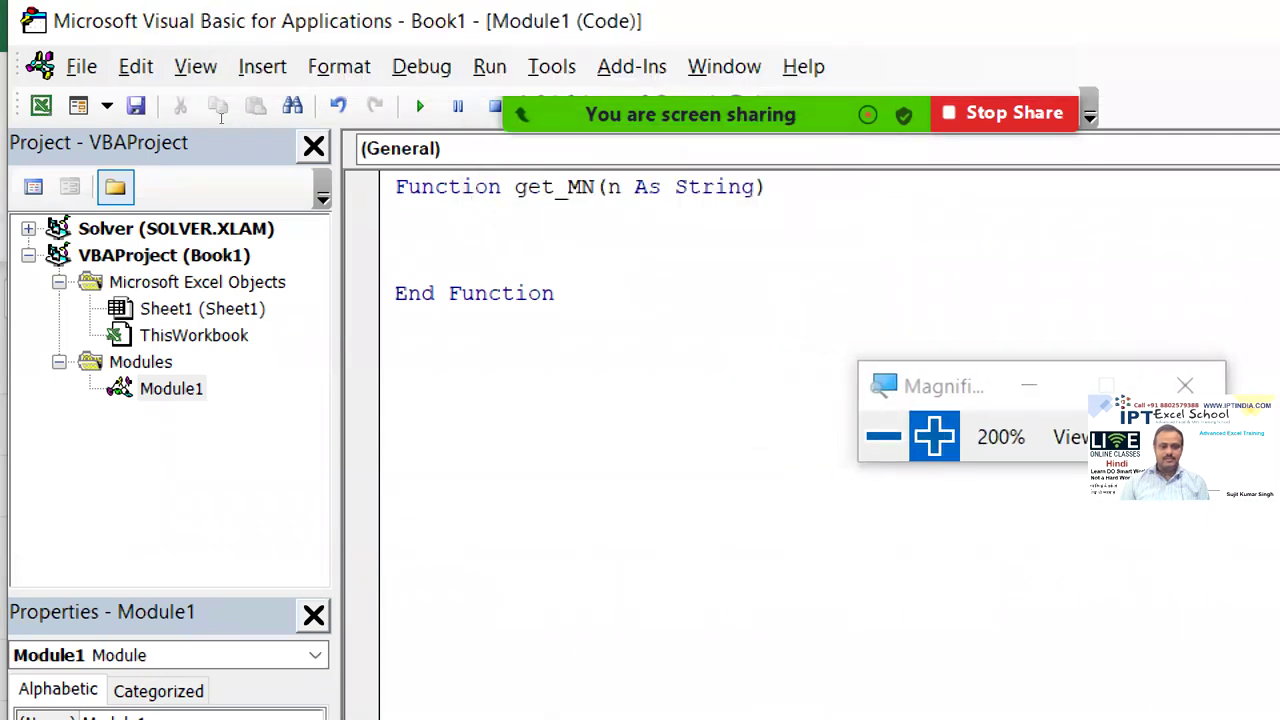
key(Return)
text(for i )
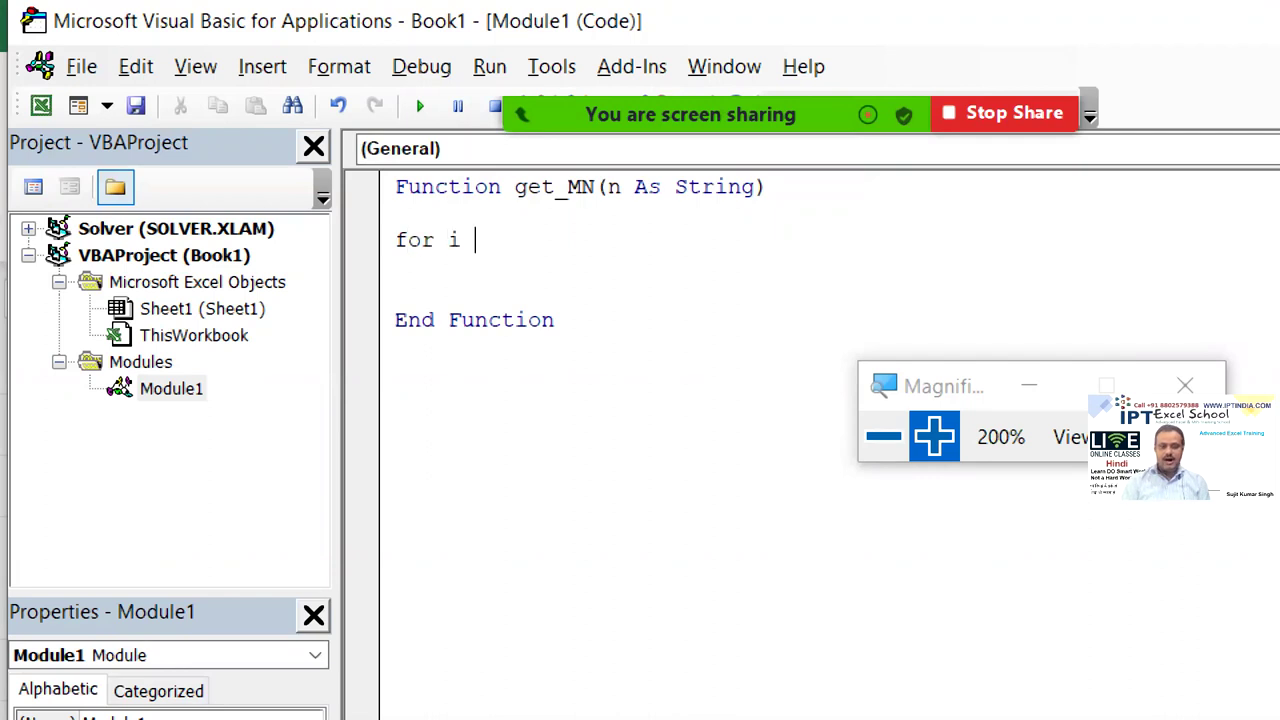
text(= 1)
key(BackSpace)
text(58 to 127)
Close the loop with a Next i line and place the cursor inside it
key(Return)
key(Return)
key(Return)
text(next i)
click(396, 292)
Type z in C8 to confirm its code is 122, then return to the VBA code
key(alt+F11)
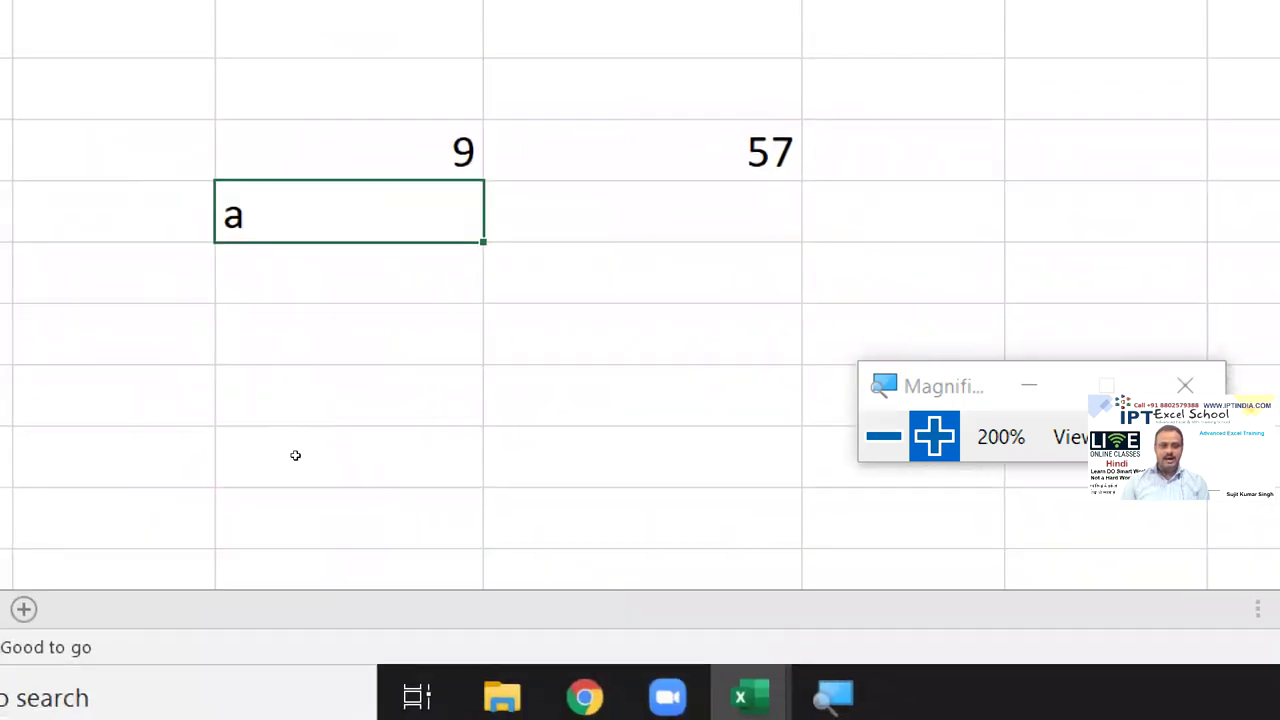
key(Up)
text(z)
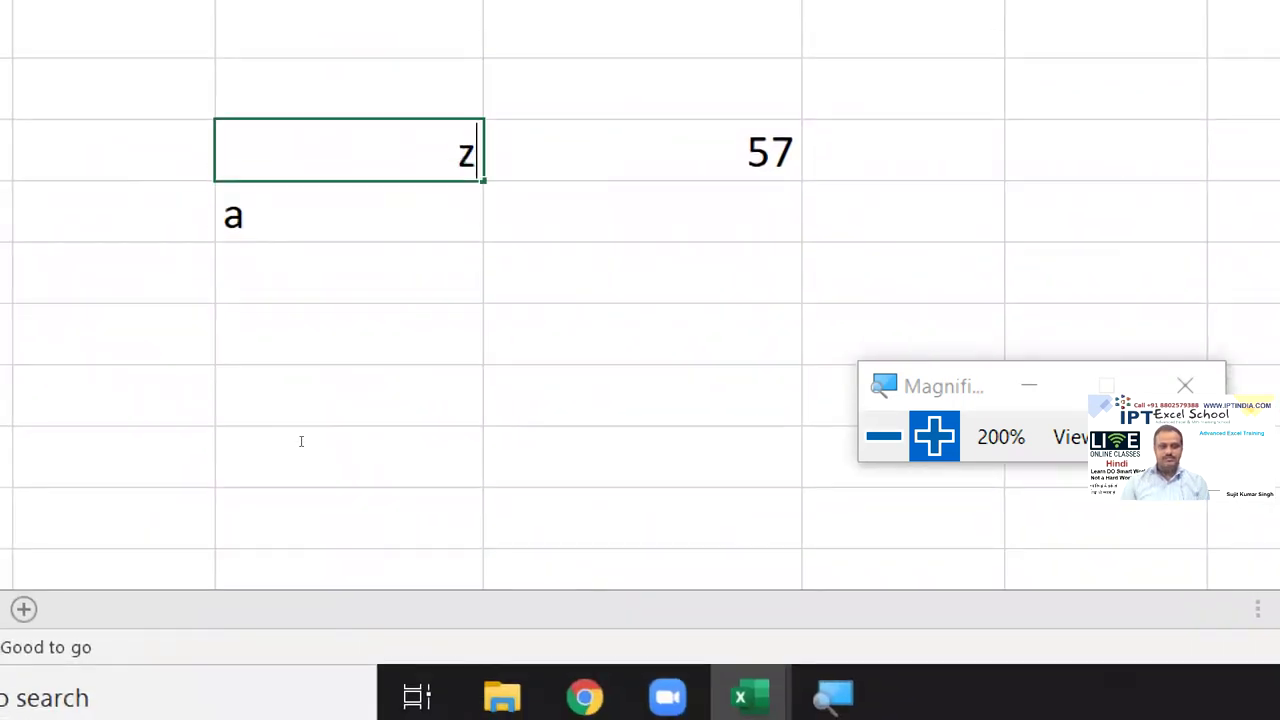
key(Return)
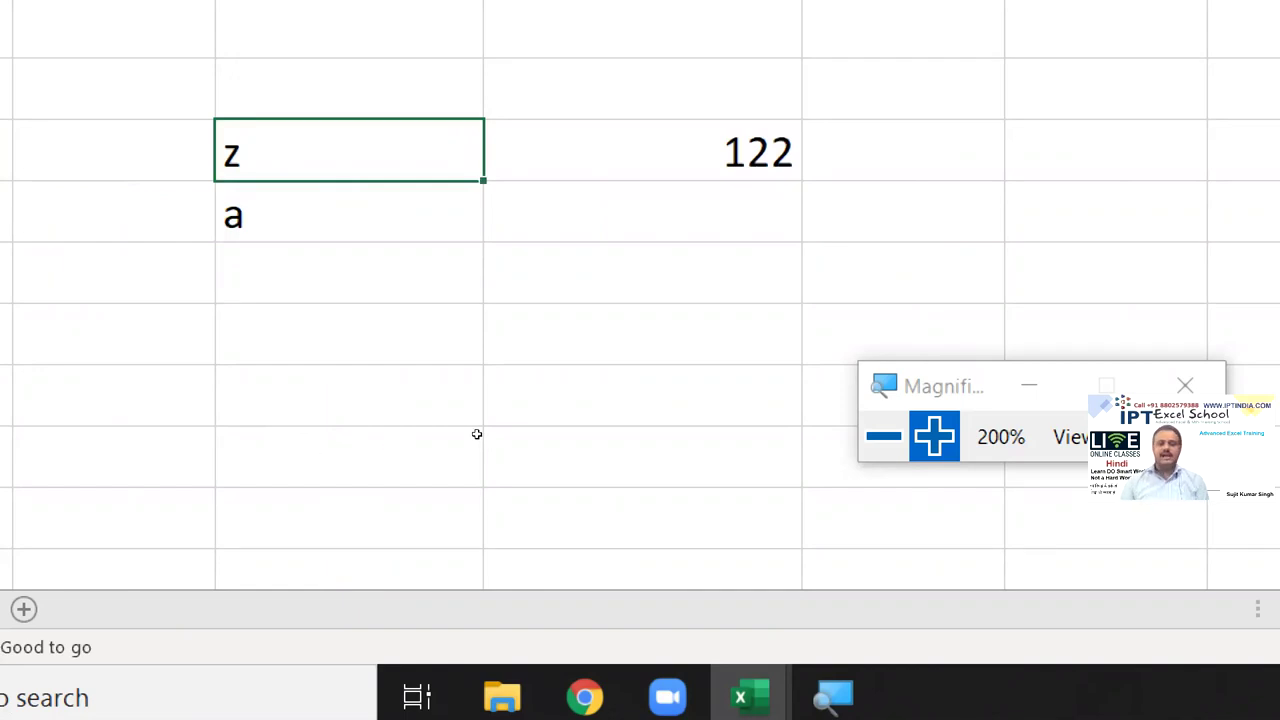
key(alt+F11)
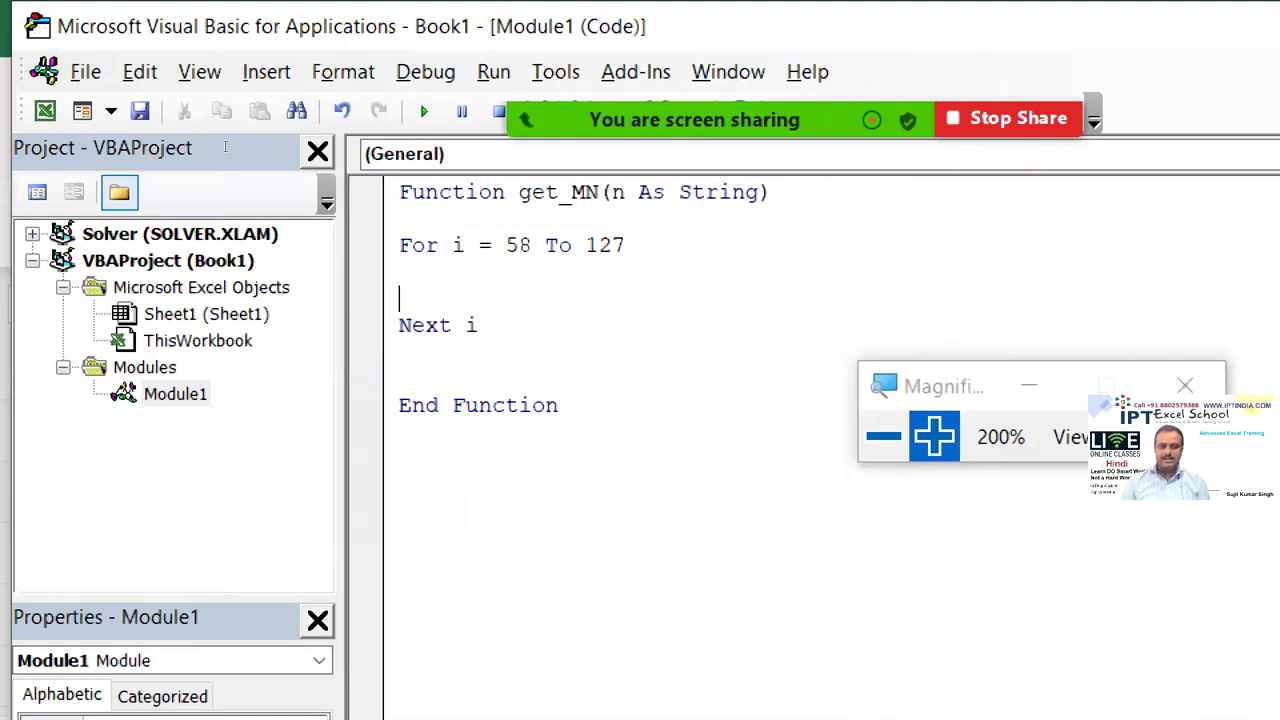
Remove a stray backslash and insert a blank line above the For loop
text(\)
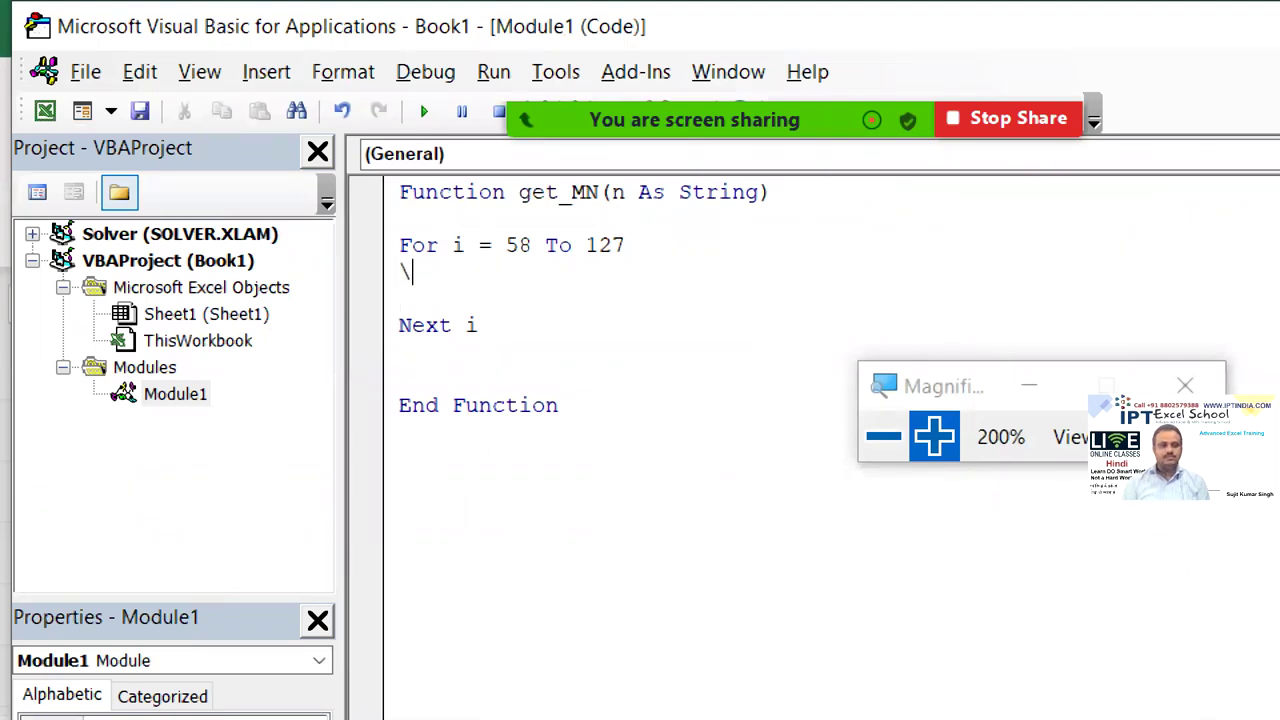
key(BackSpace)
key(Return)
key(Up)
key(Up)
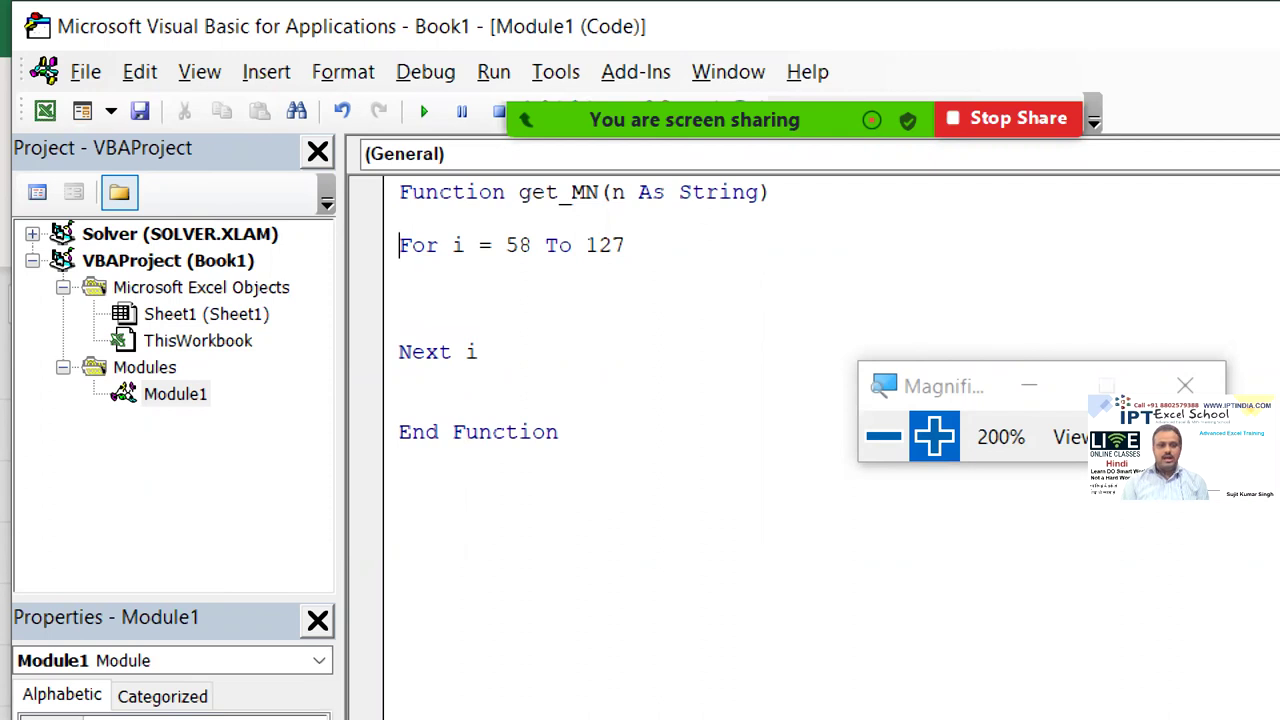
key(shift+End)
key(Down)
key(Down)
key(Up)
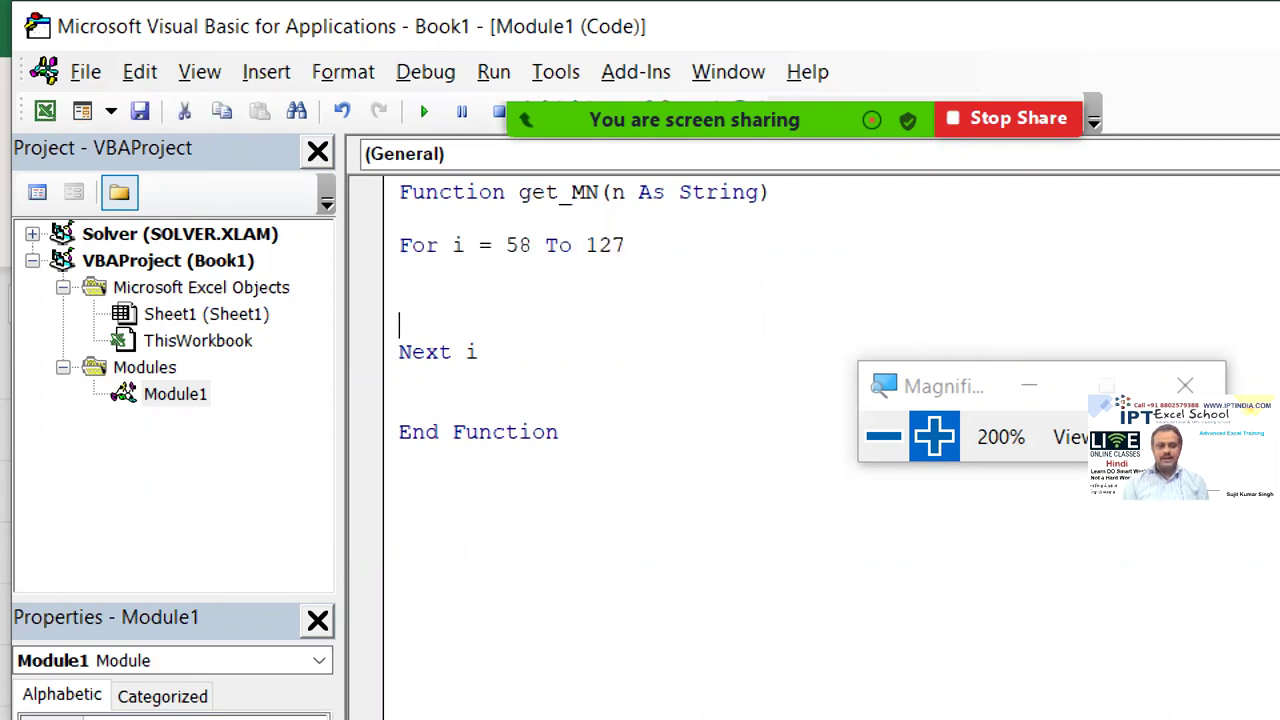
key(Up)
key(Up)
key(Return)
key(Up)
key(Down)
Declare Dim s As String and assign s = n at the top of get_MN
click(400, 218)
text(dim n)
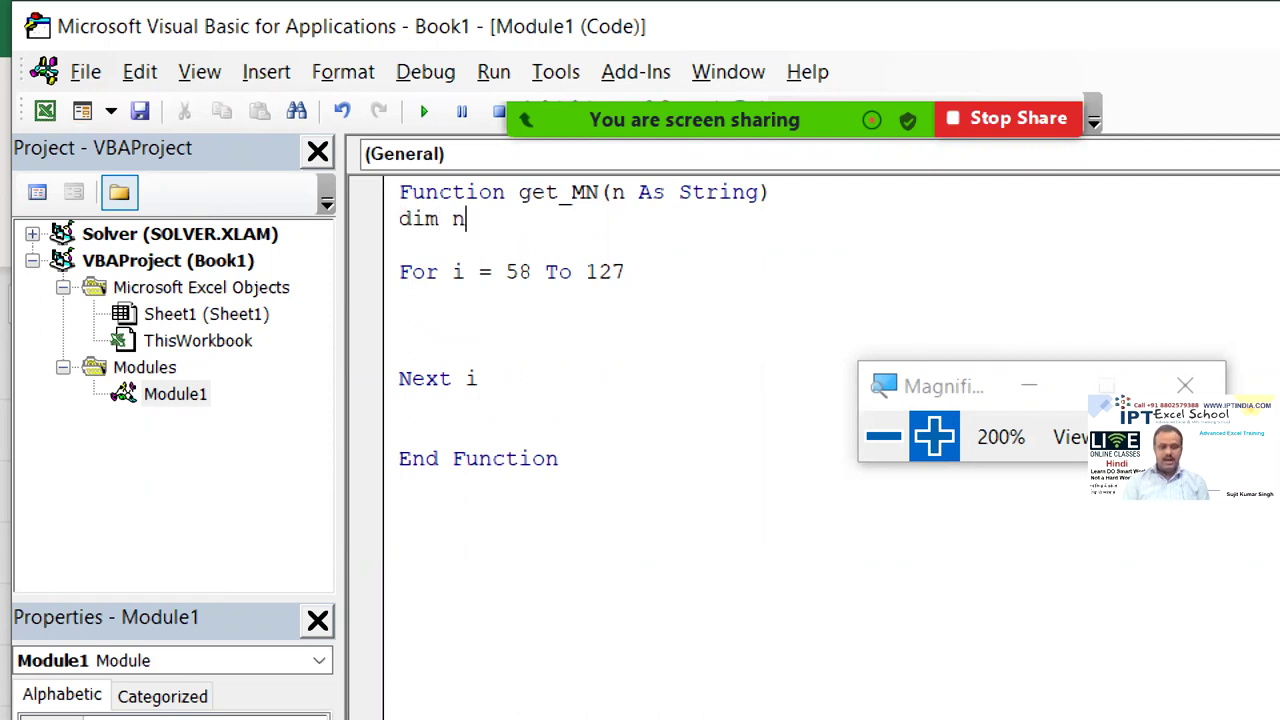
key(BackSpace)
text(s as)
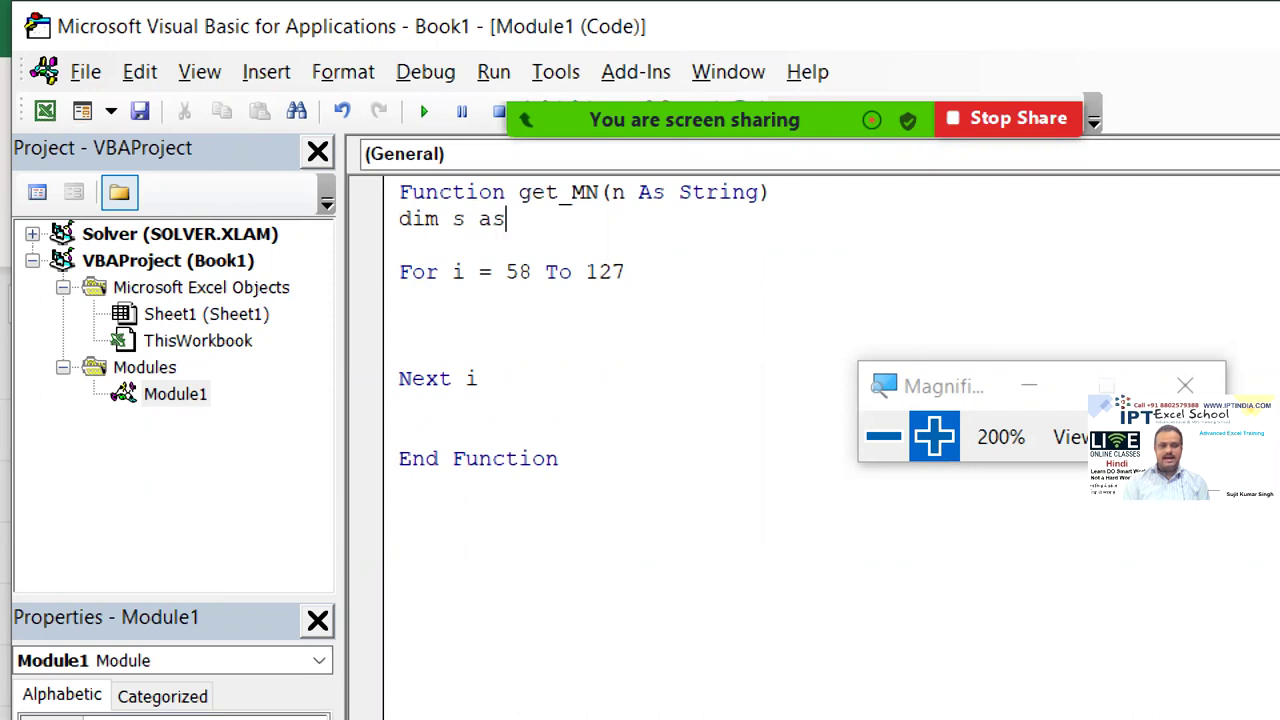
text( str)
key(Tab)
key(Return)
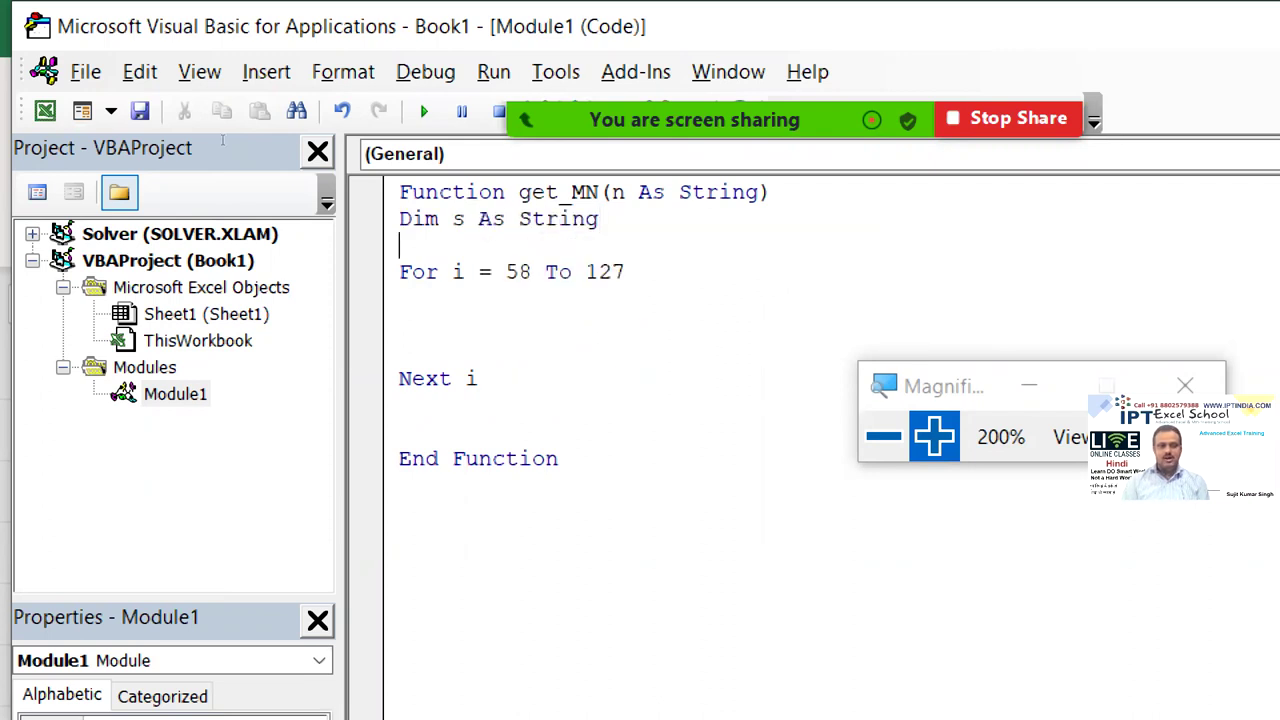
text(s = )
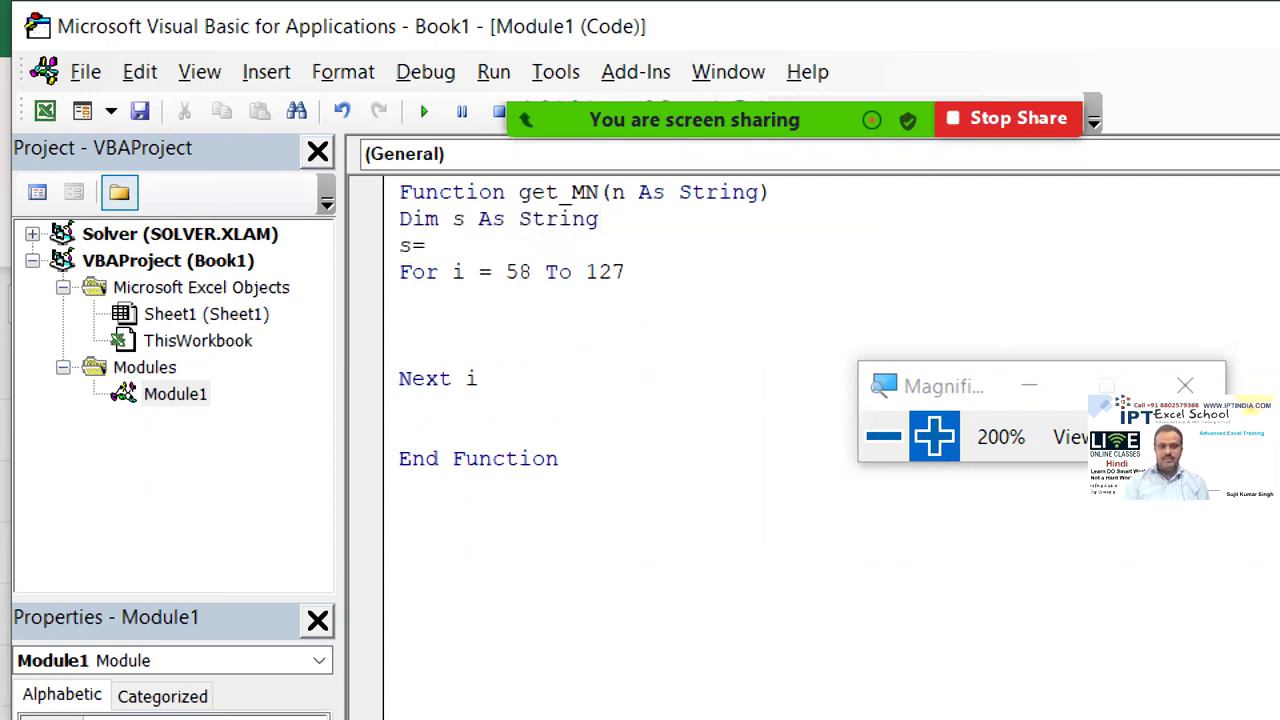
text(n)
Begin an assignment to s on the empty line inside the loop
click(400, 298)
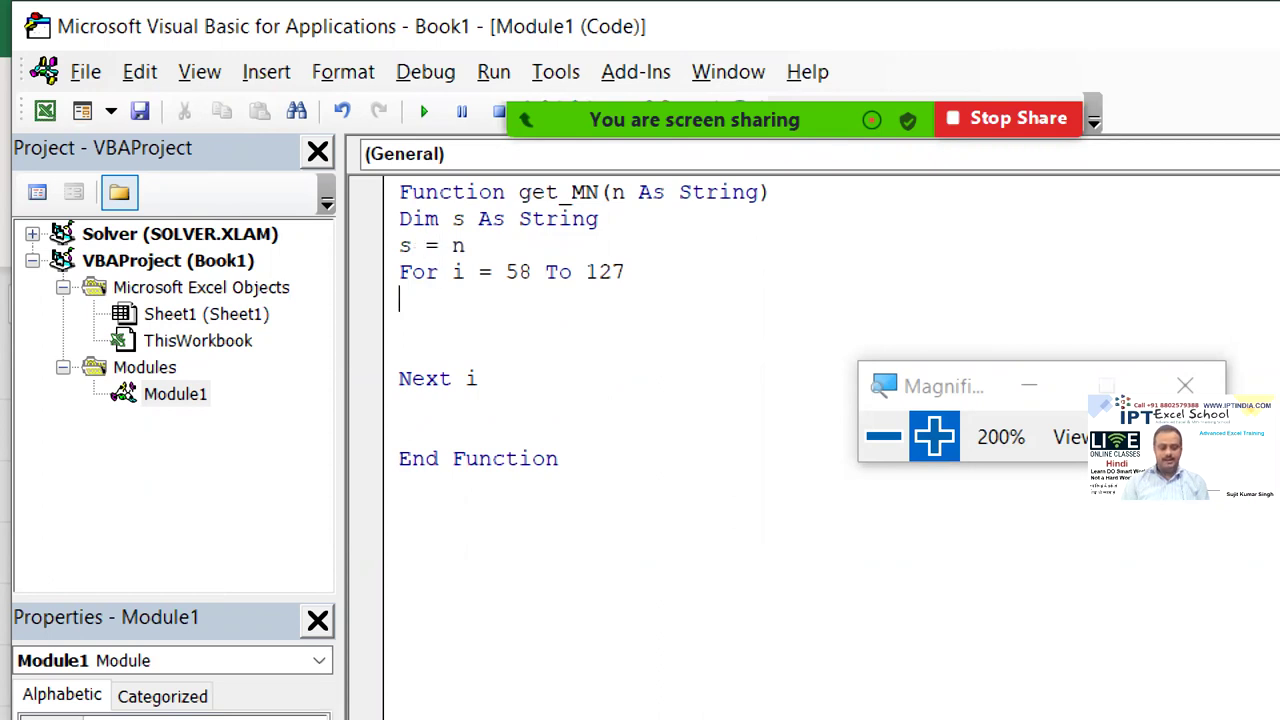
text(s=sub)
key(BackSpace)
key(BackSpace)
key(BackSpace)
Add the line s = Replace(s, Chr(i), "") inside the For loop
text(replace)
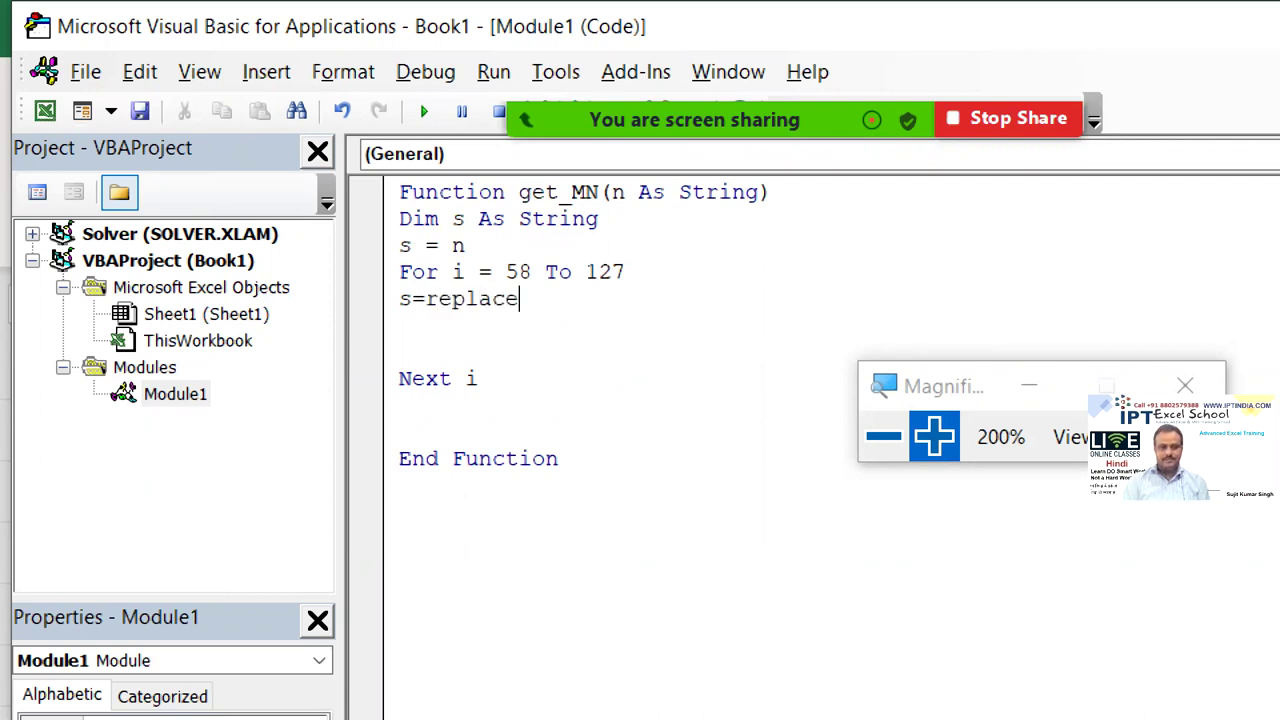
text(()
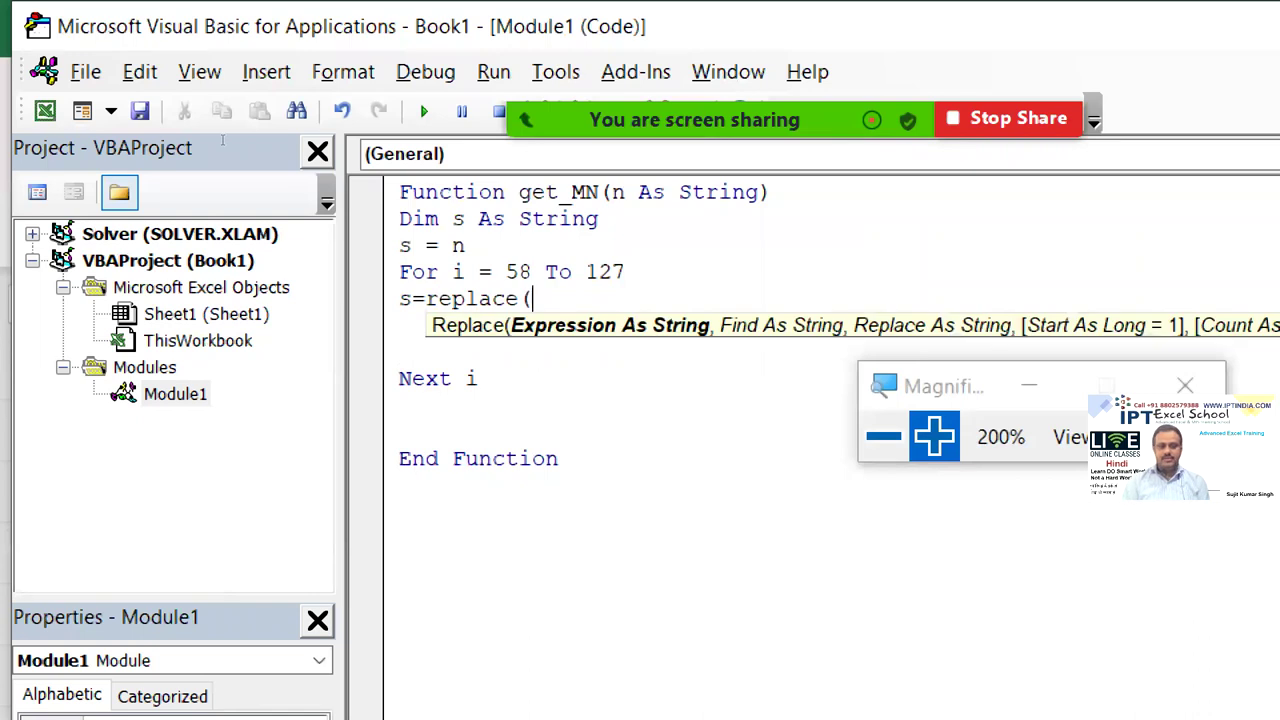
text(s,)
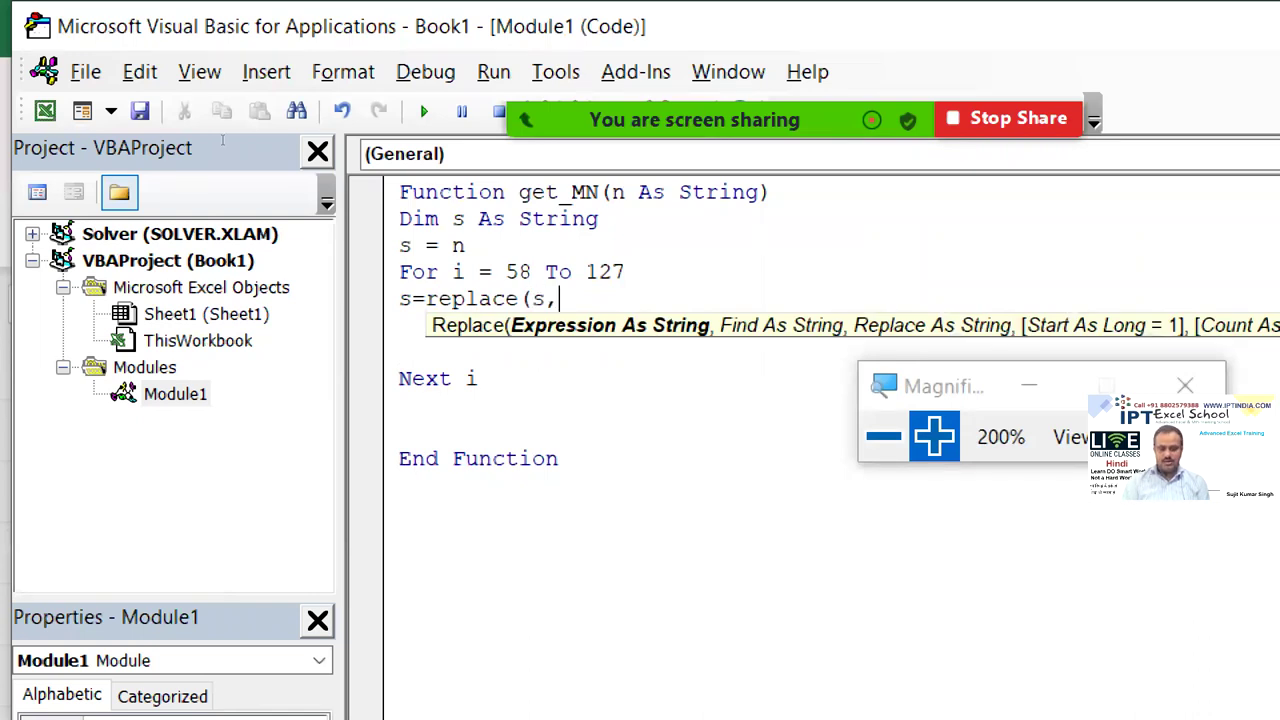
text(chr)
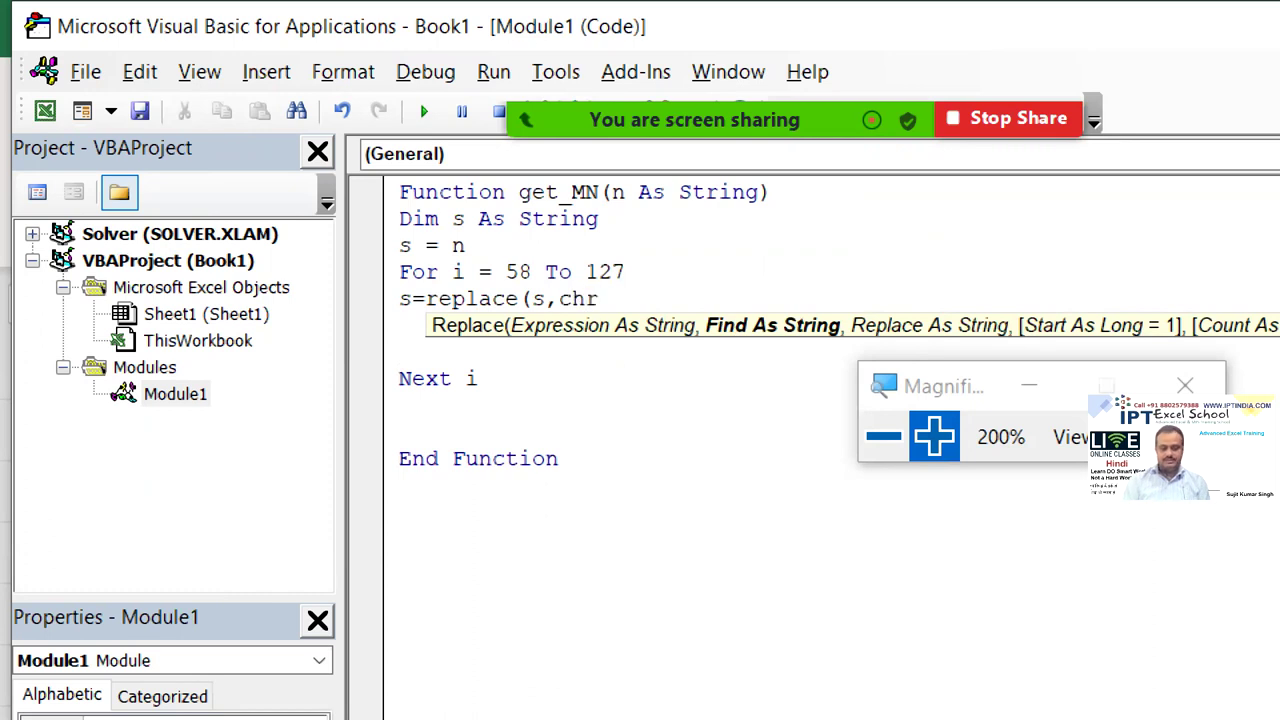
text((i)
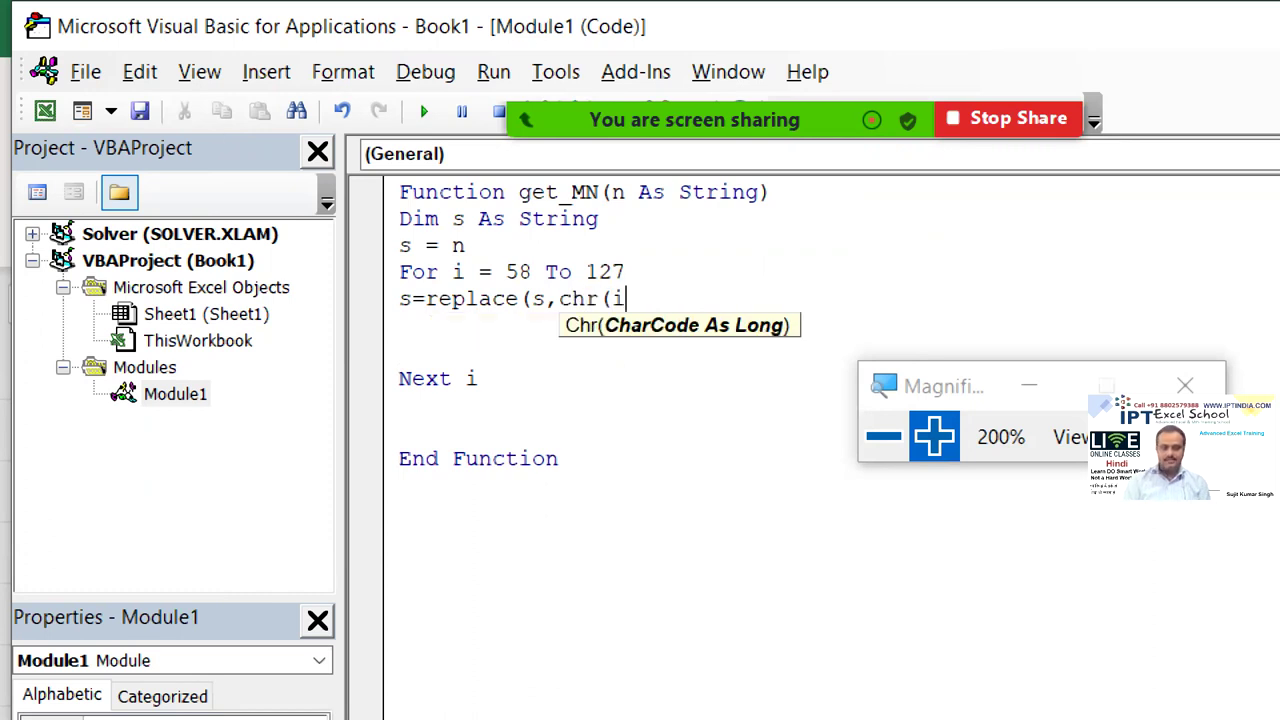
text())
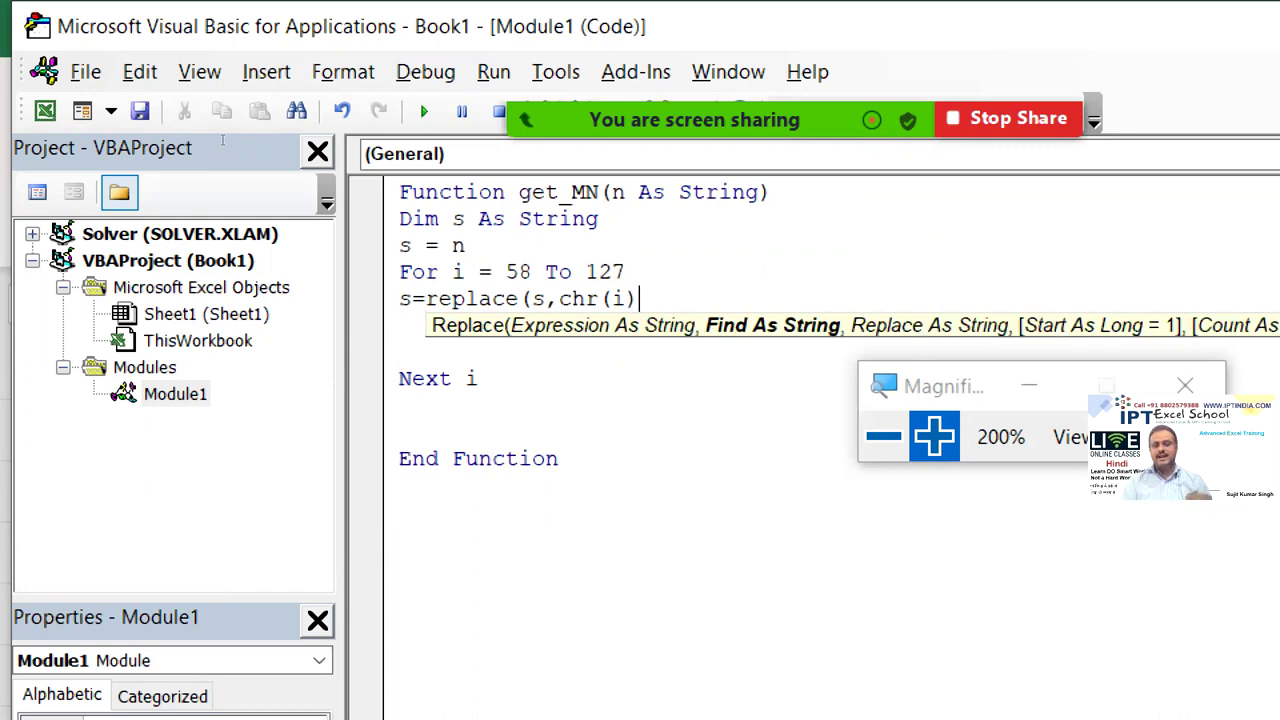
text(,""))
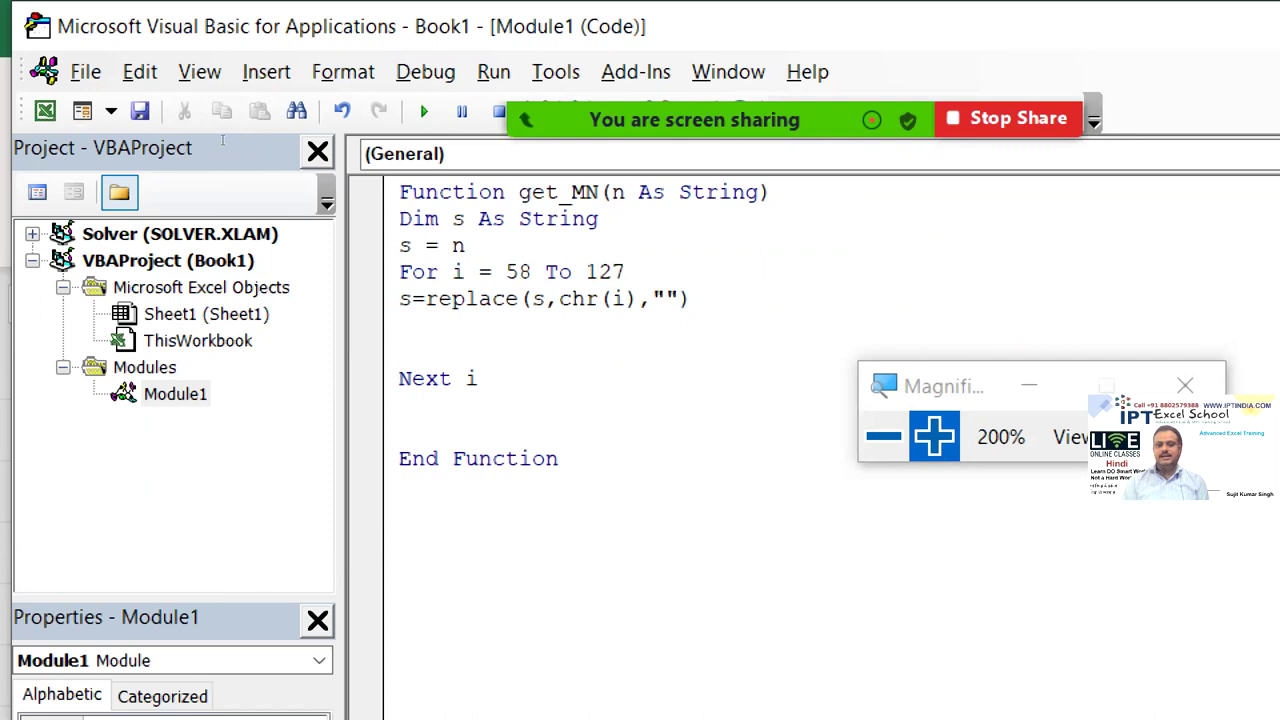
key(Return)
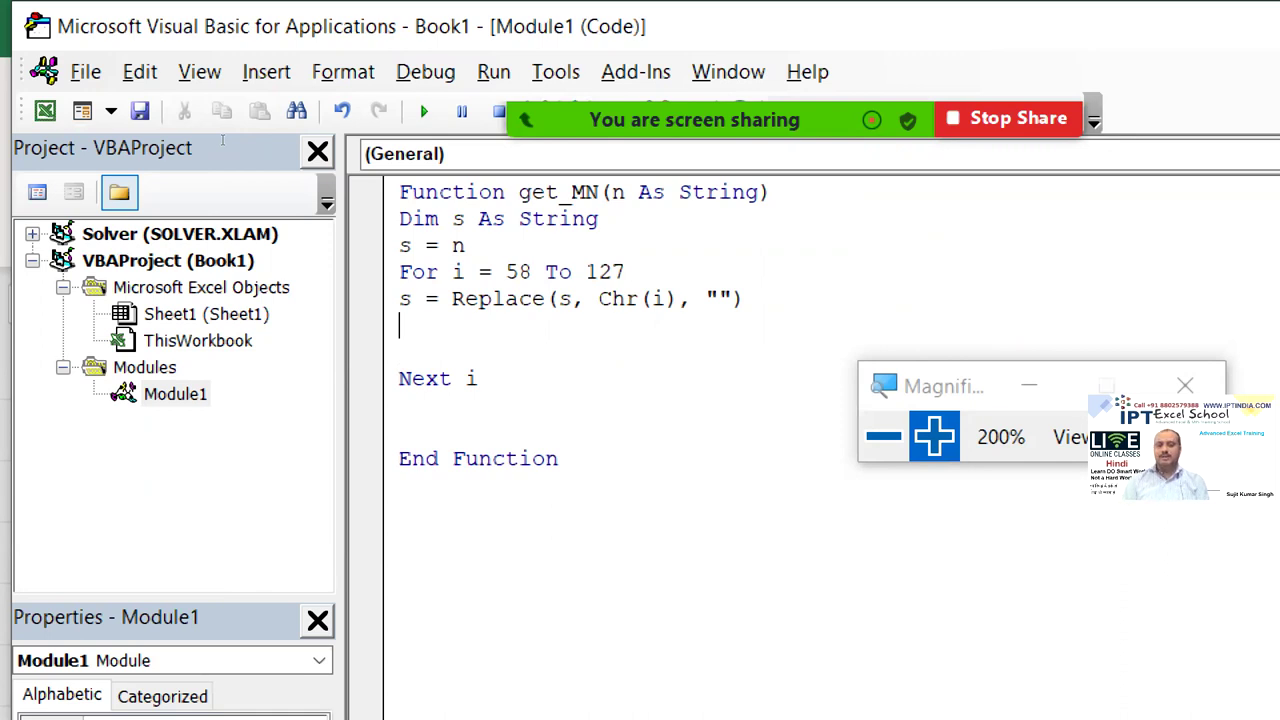
Remove the blank line below the Replace line inside the loop
click(693, 298)
click(400, 325)
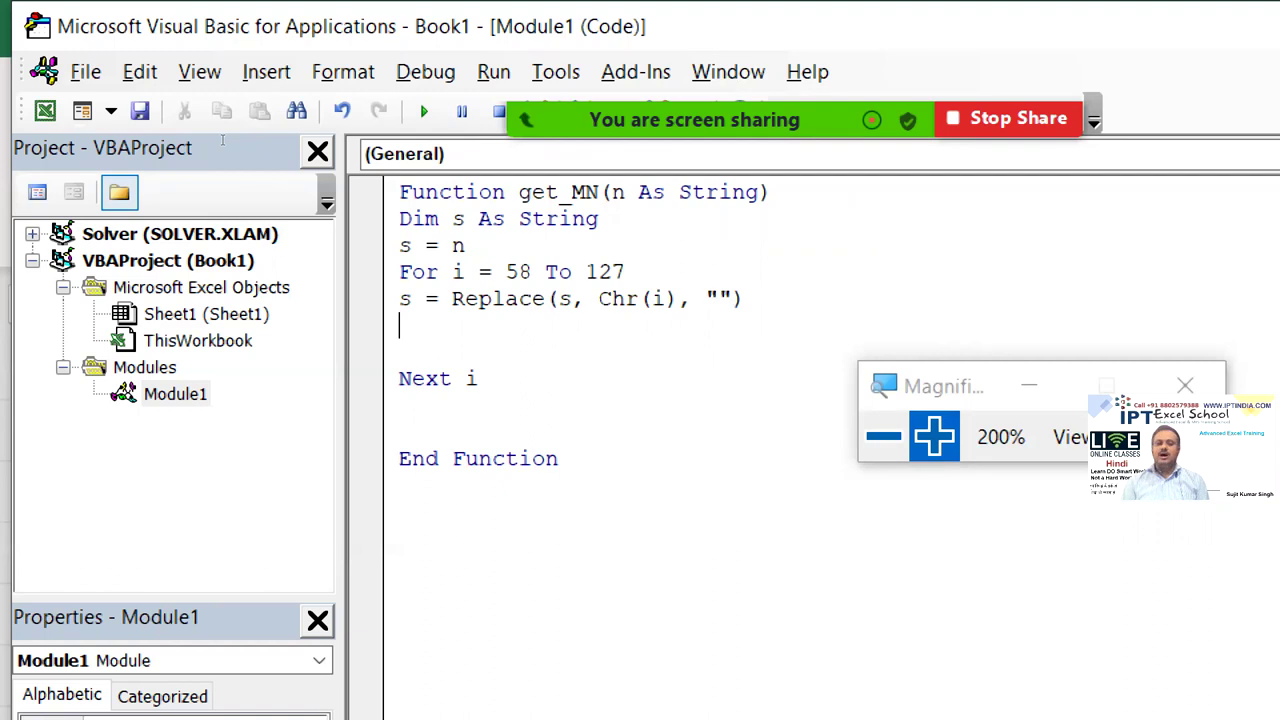
key(Delete)
key(Delete)
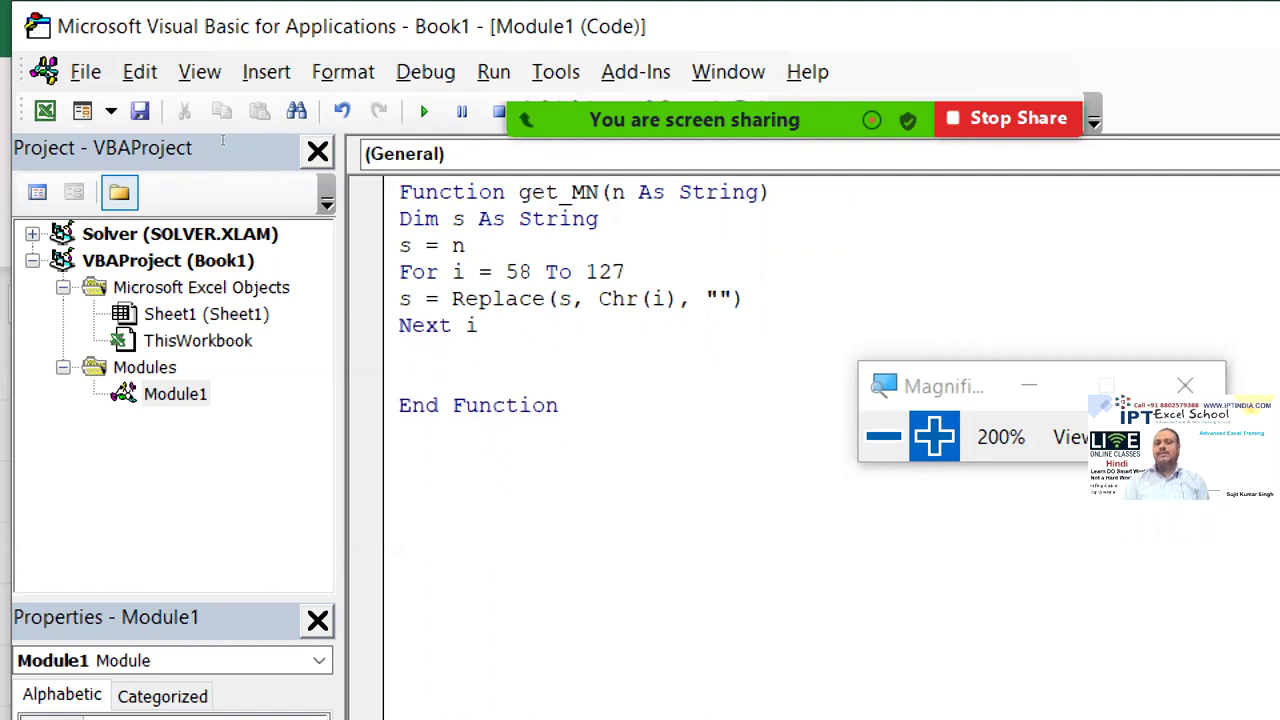
Add get_MN = s before End Function, then switch back to Excel with Alt+F11
click(400, 352)
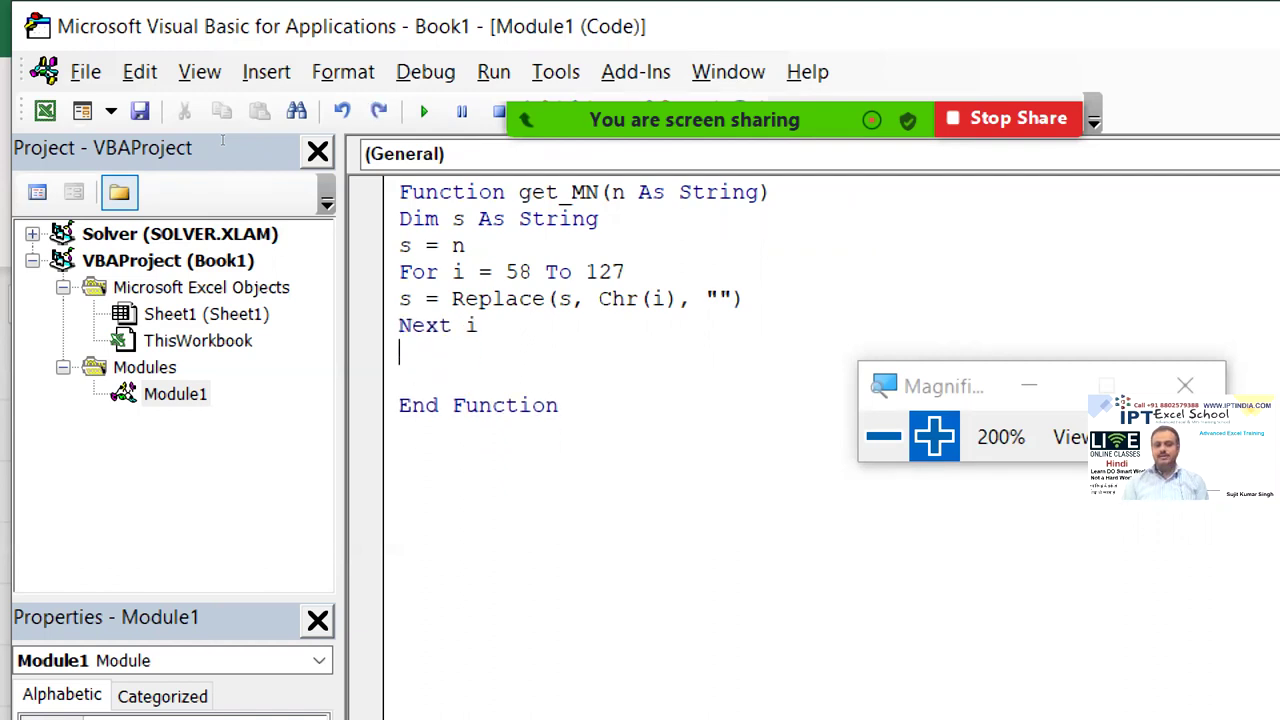
key(Return)
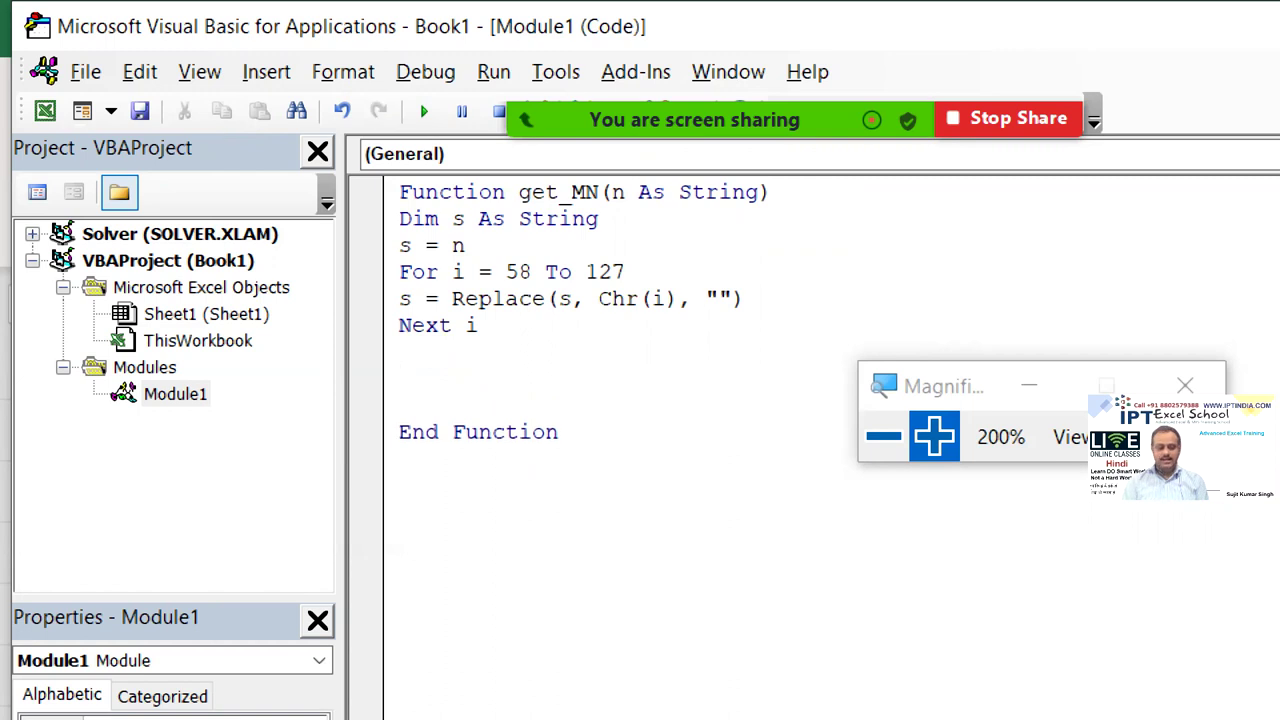
text(Get)
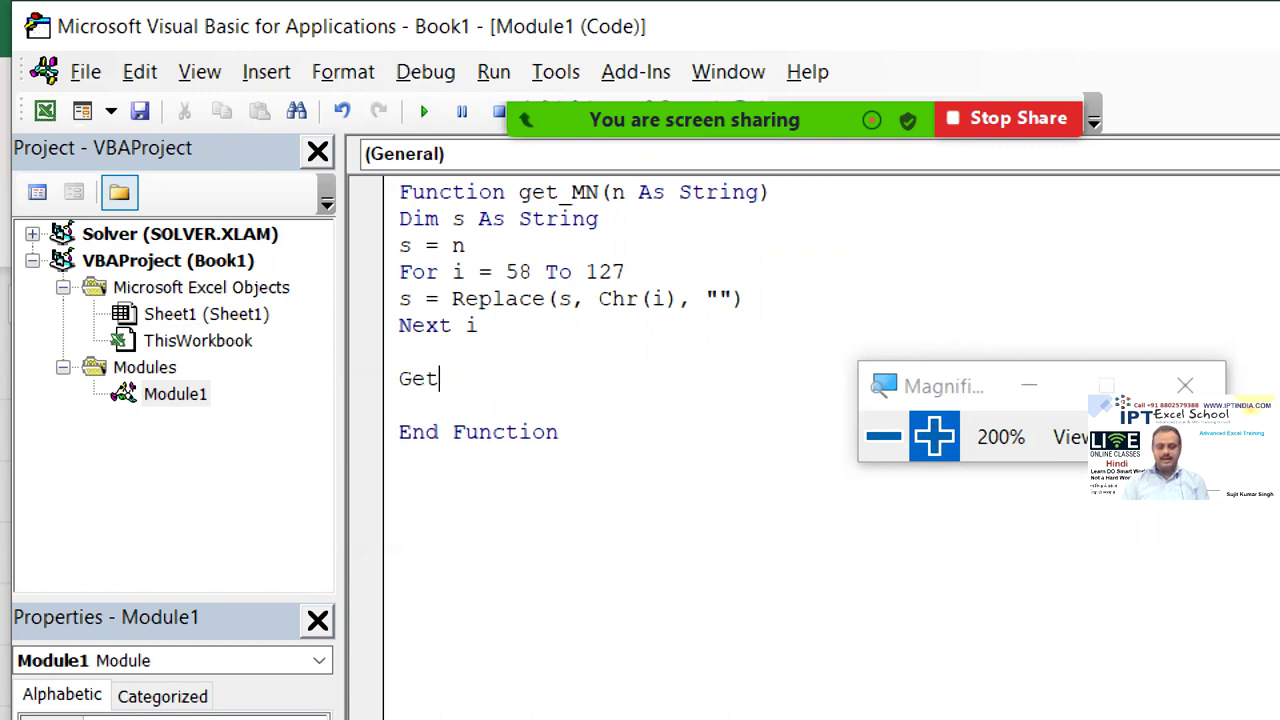
text(_mn=s)
key(Return)
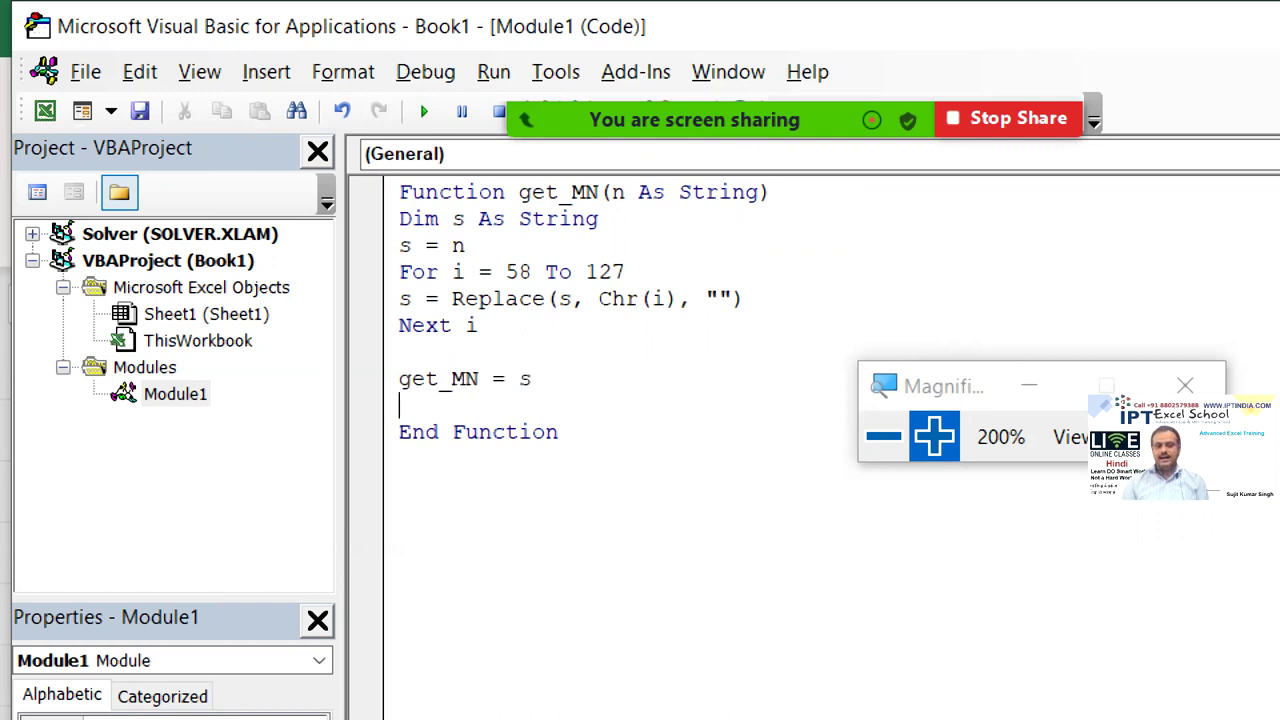
key(alt+F11)
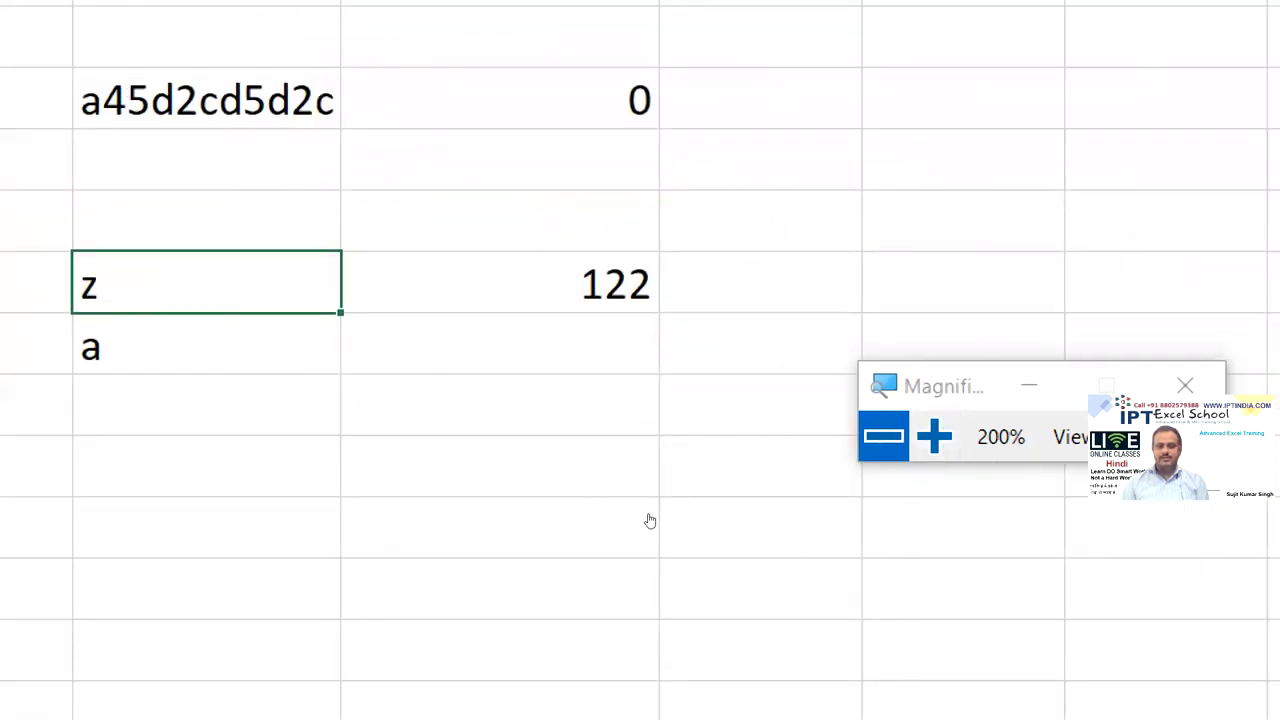
Restore normal screen magnification and re-enter D5's formula so it shows 45252
key(super+minus)
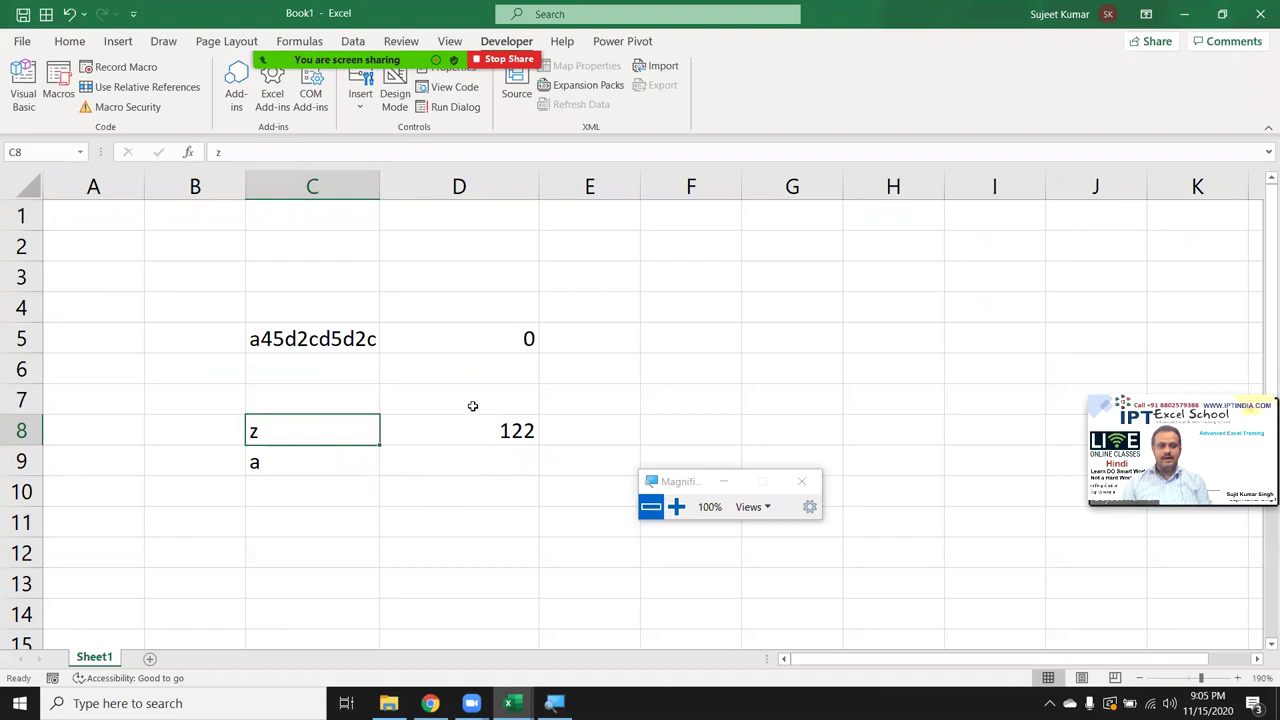
double_click(495, 337)
key(Return)
click(495, 336)
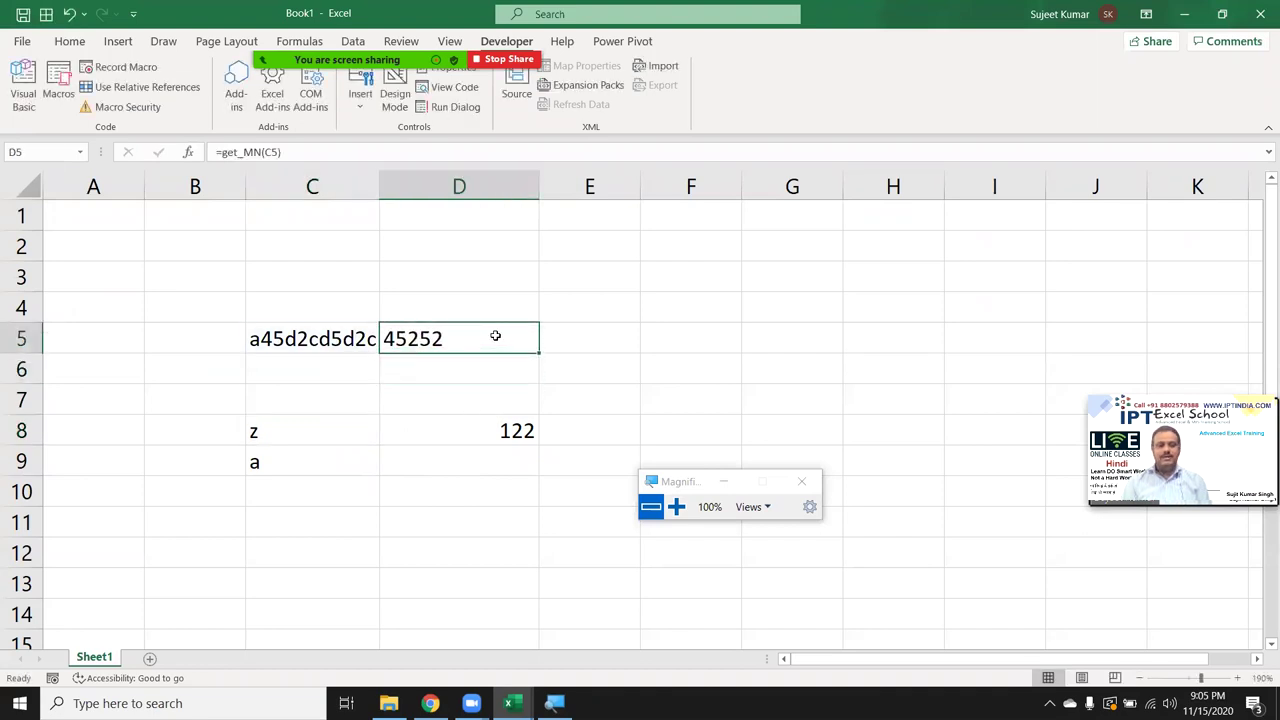
Enter a person's name followed by 4587 as test text in C2
key(Up)
key(Up)
key(Up)
key(Left)
key(F2)
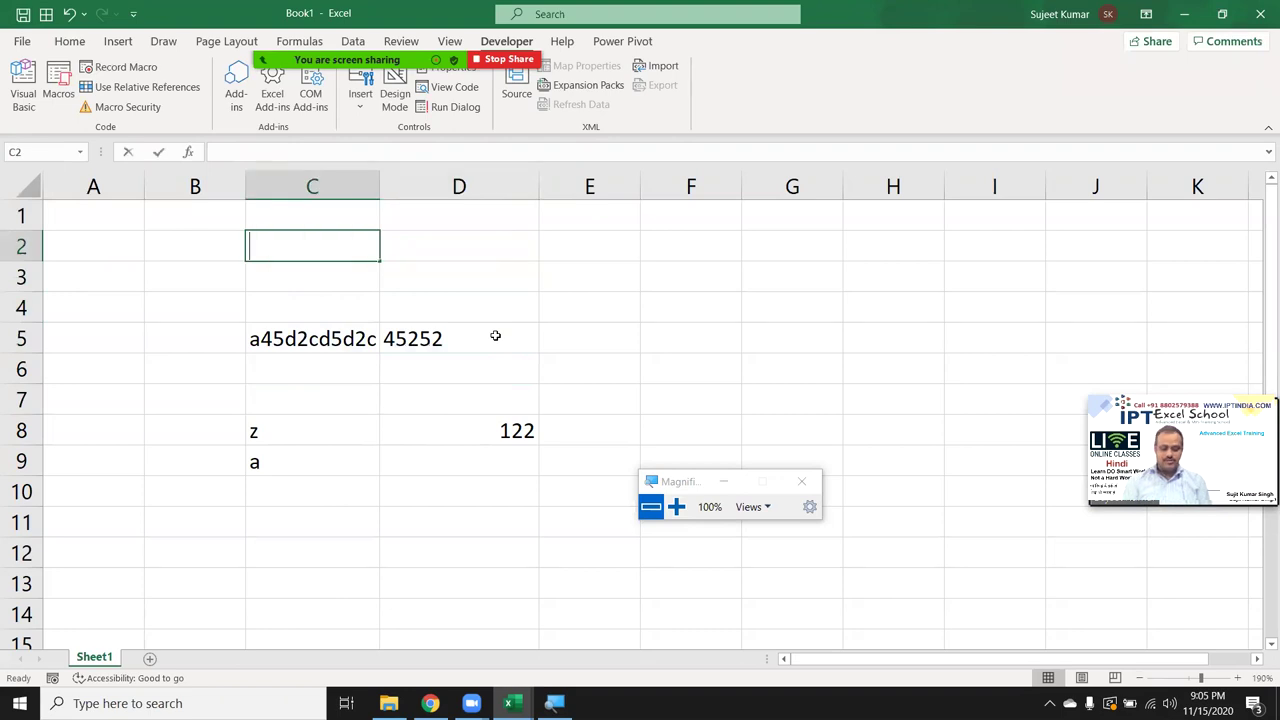
text(sujeet4587)
key(Return)
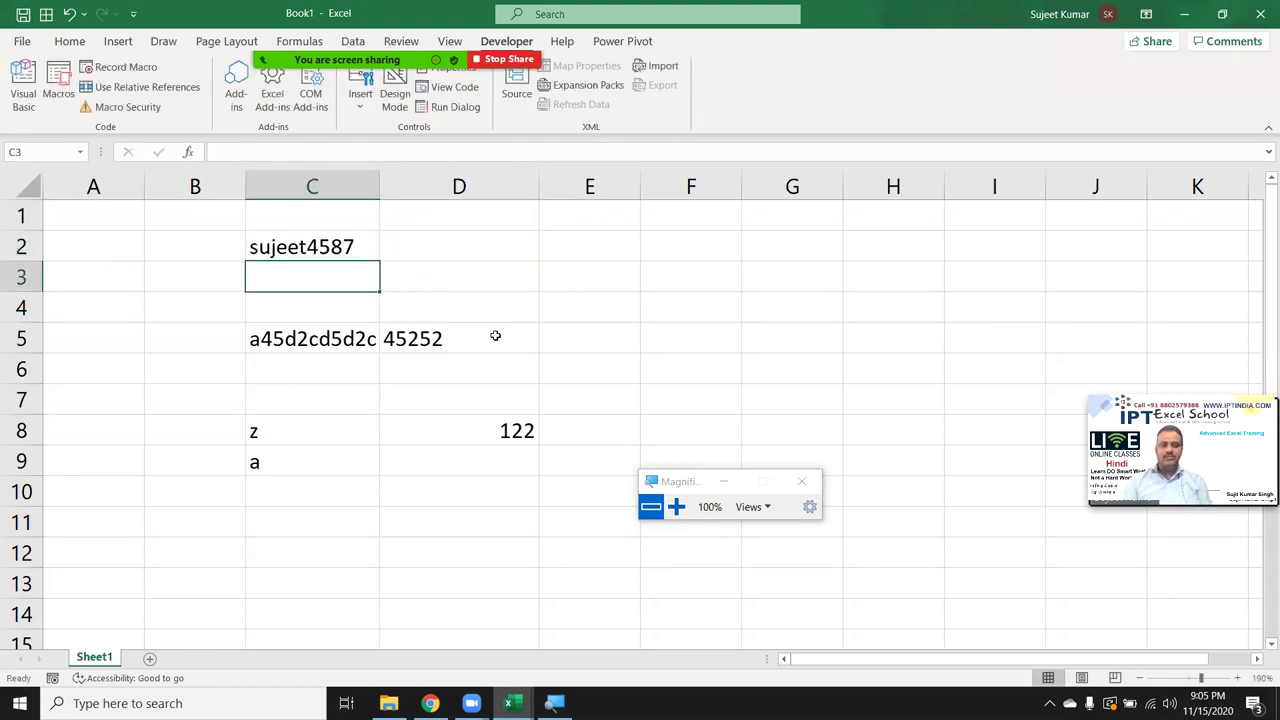
Enter =get_MN(C2) in D2 so it returns 4587
key(Up)
key(Right)
text(=hge)
key(BackSpace)
key(BackSpace)
key(BackSpace)
text(get)
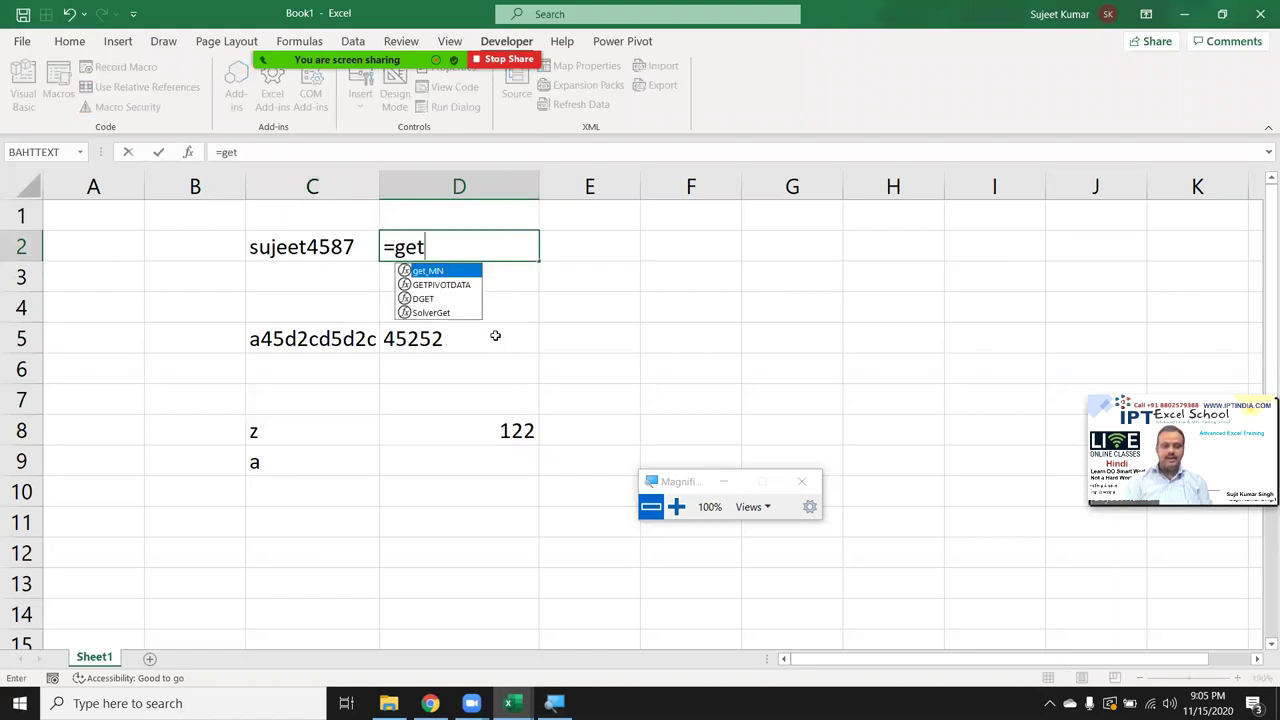
key(Tab)
key(Left)
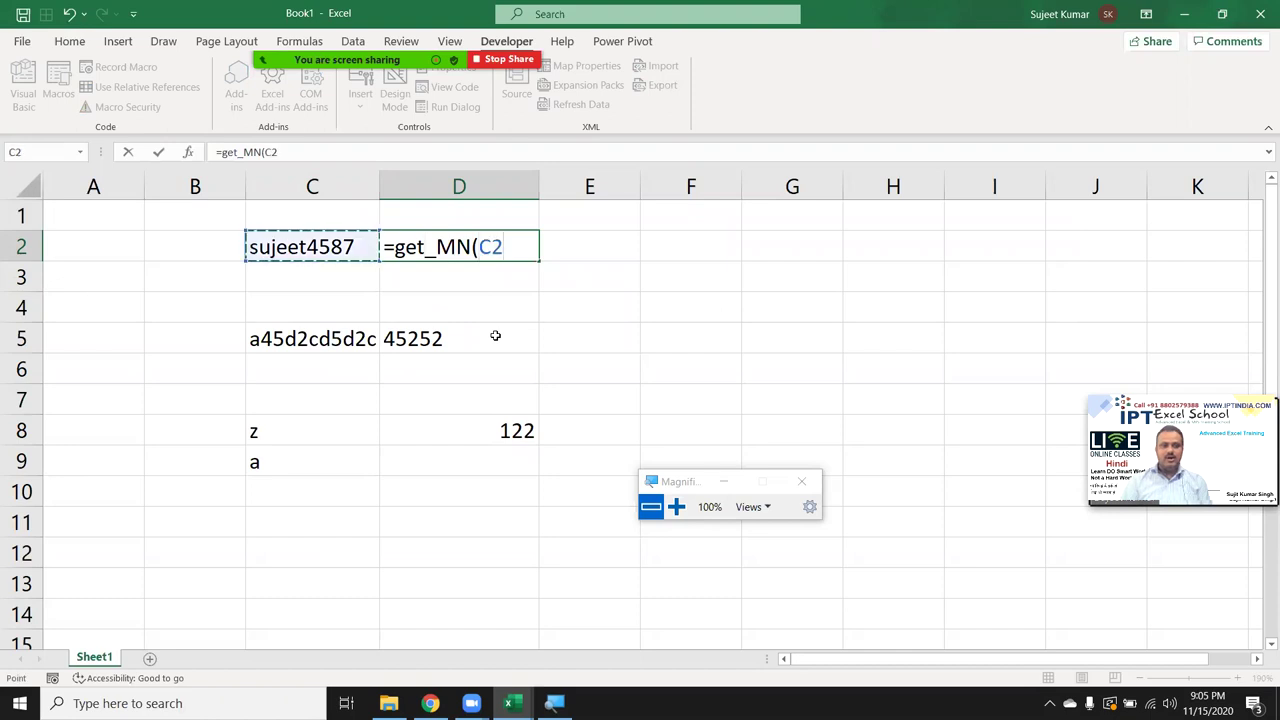
key(Return)
key(Up)
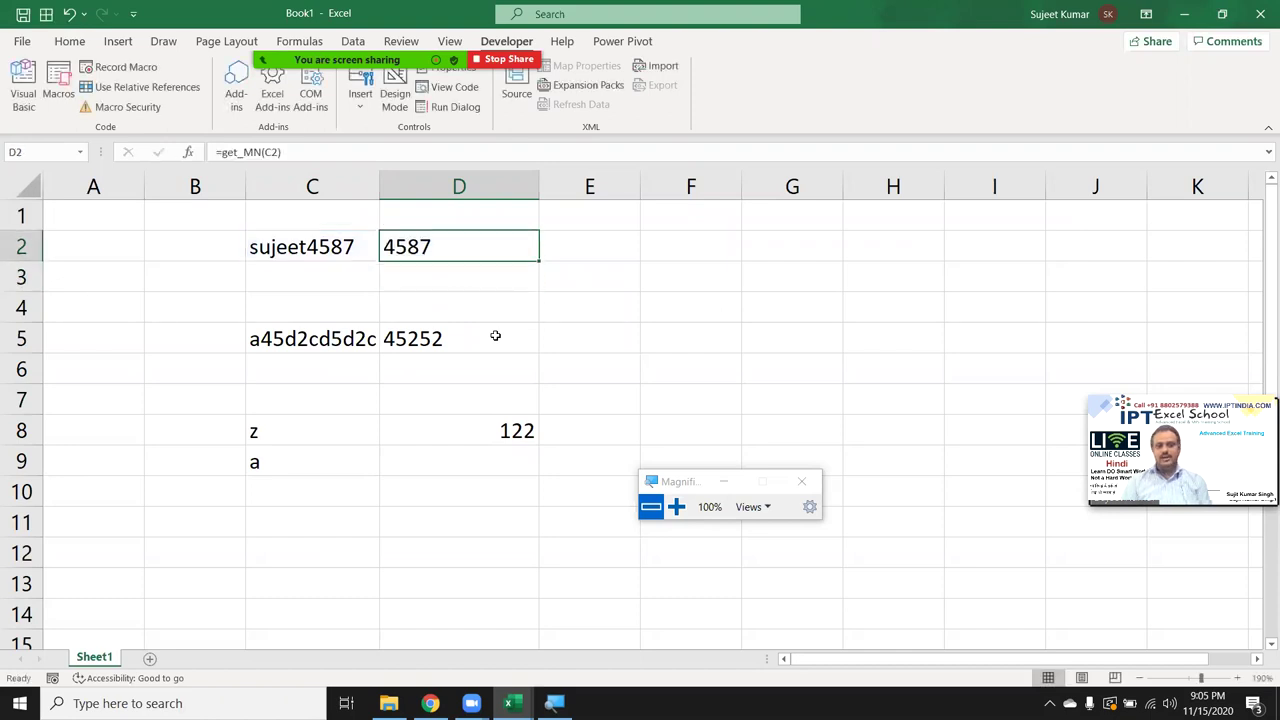
key(Down)
key(Left)
key(Up)
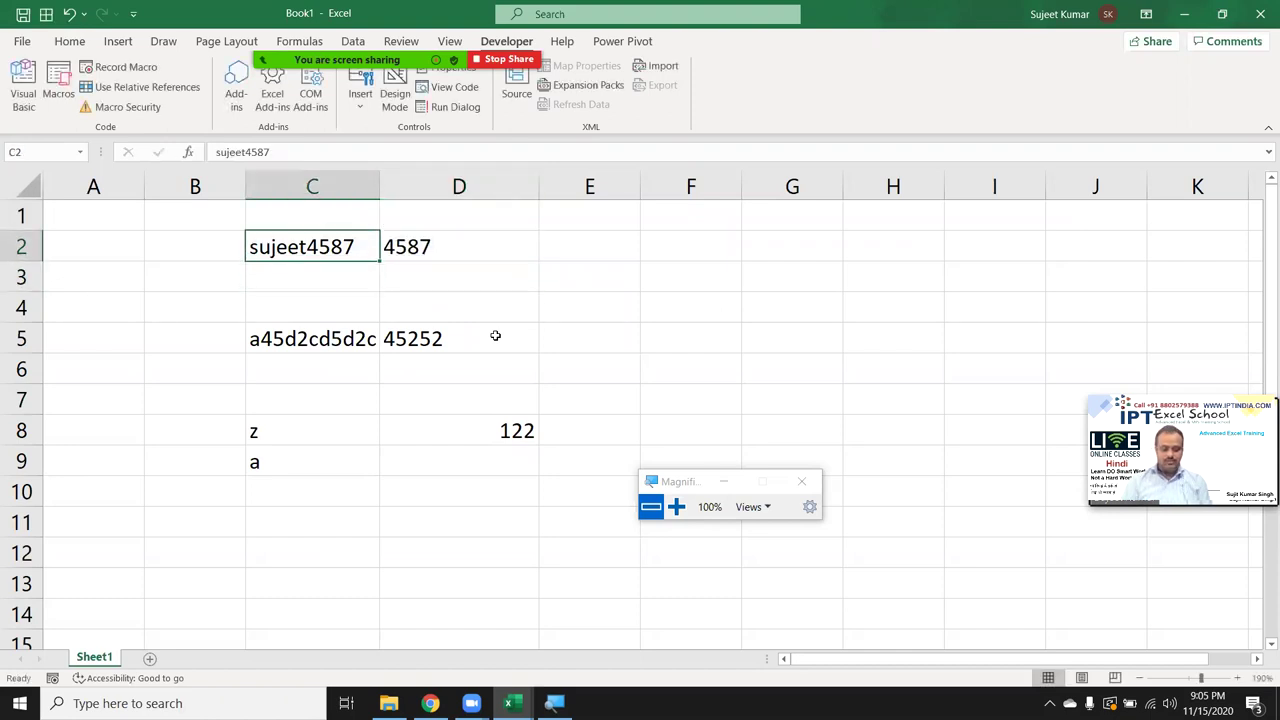
Change C2 to name text containing 45 and 65 so D2 shows 4565, autofit column C, and show the desktop
text(sujeet)
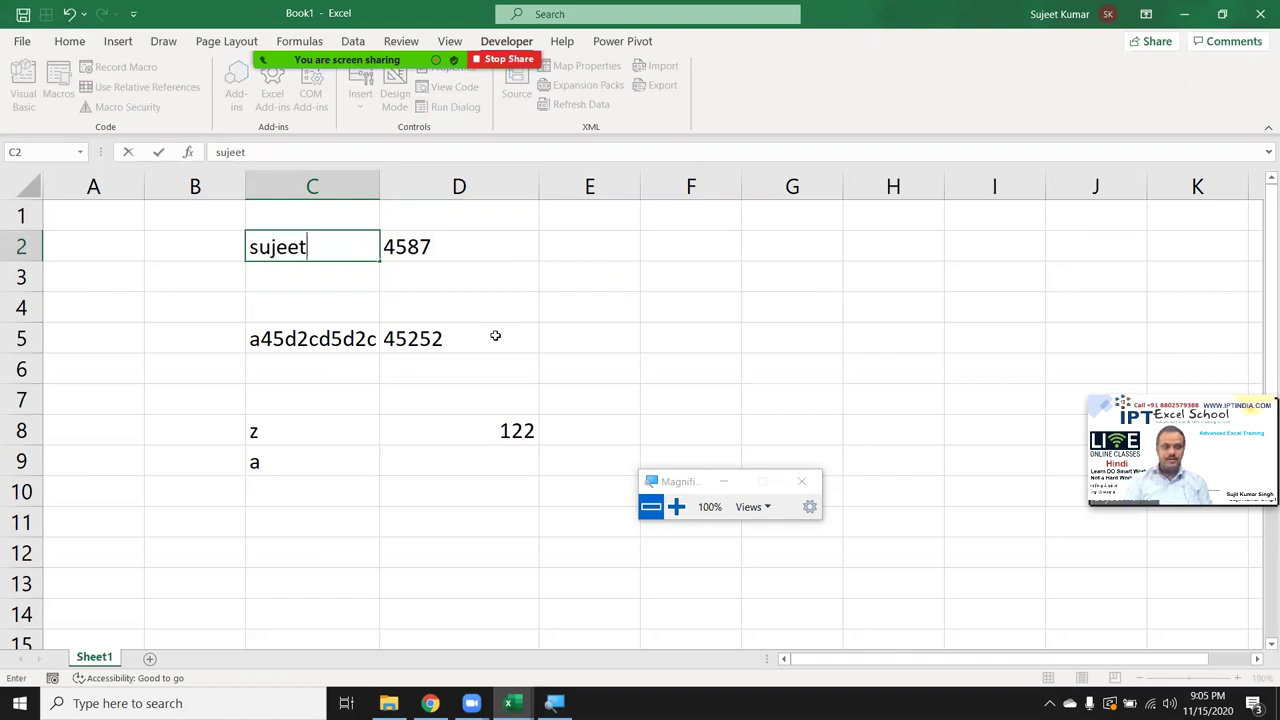
text(45ku)
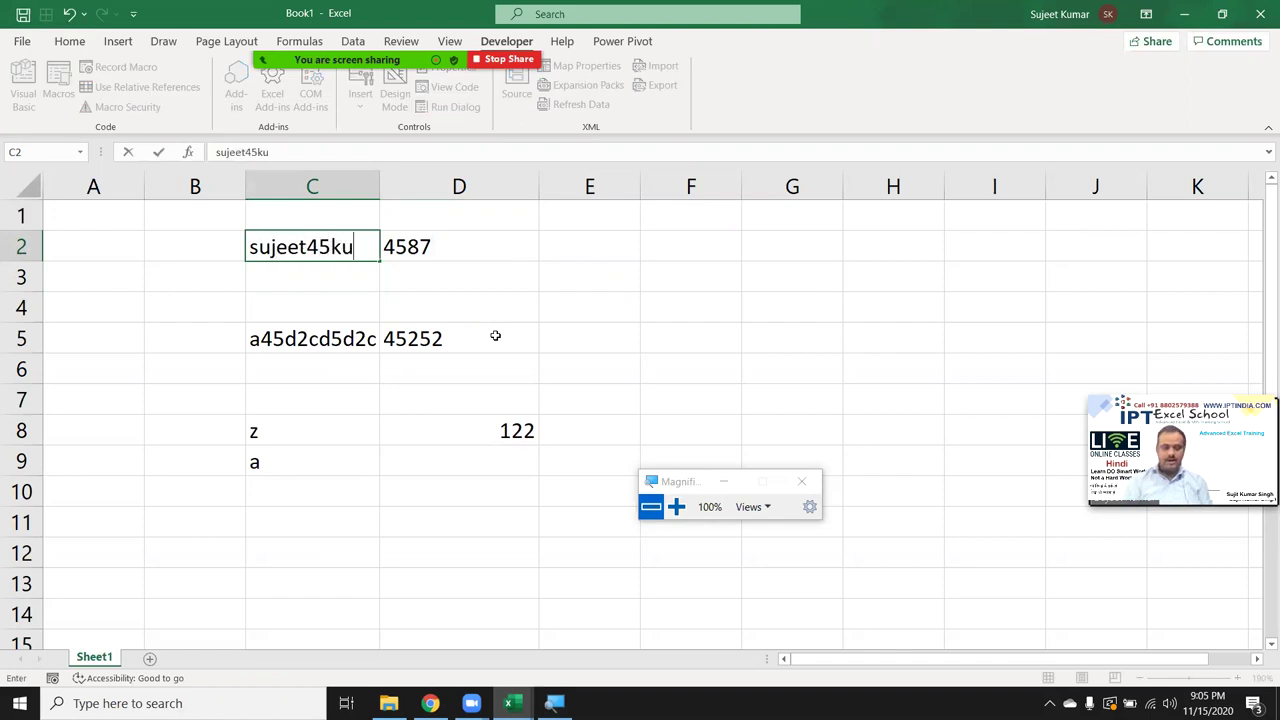
text(mar65)
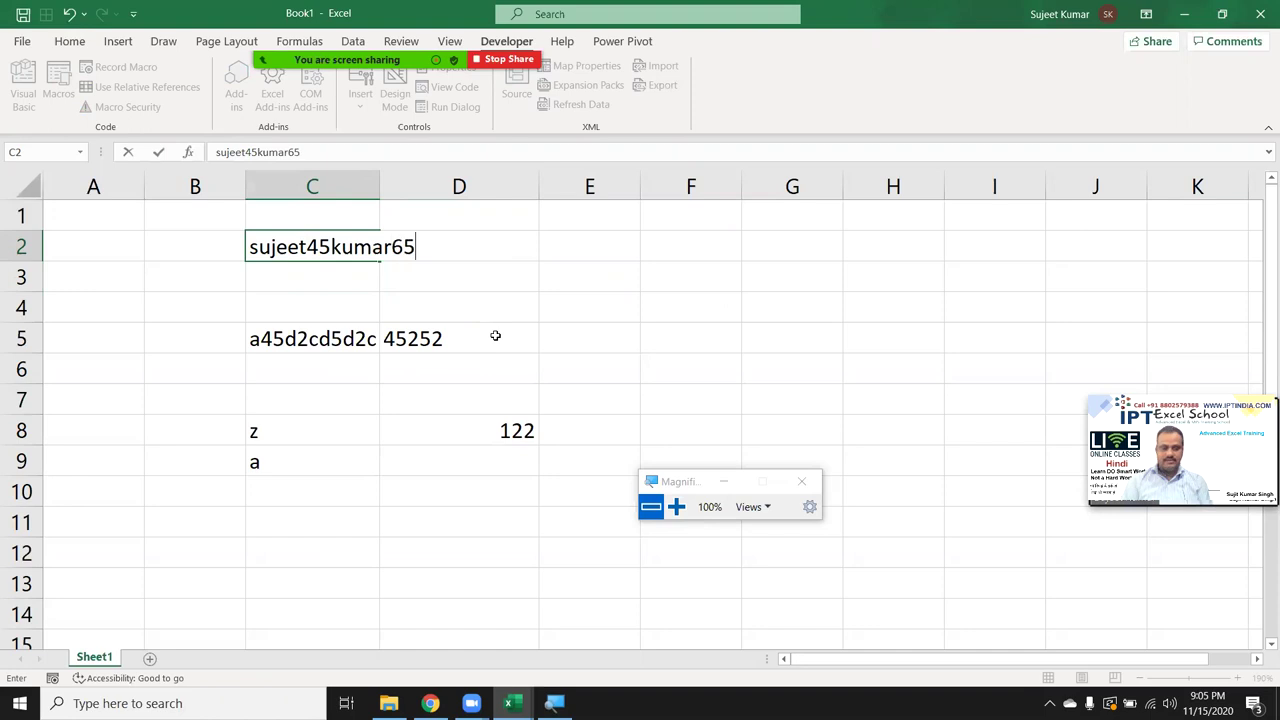
text(singh)
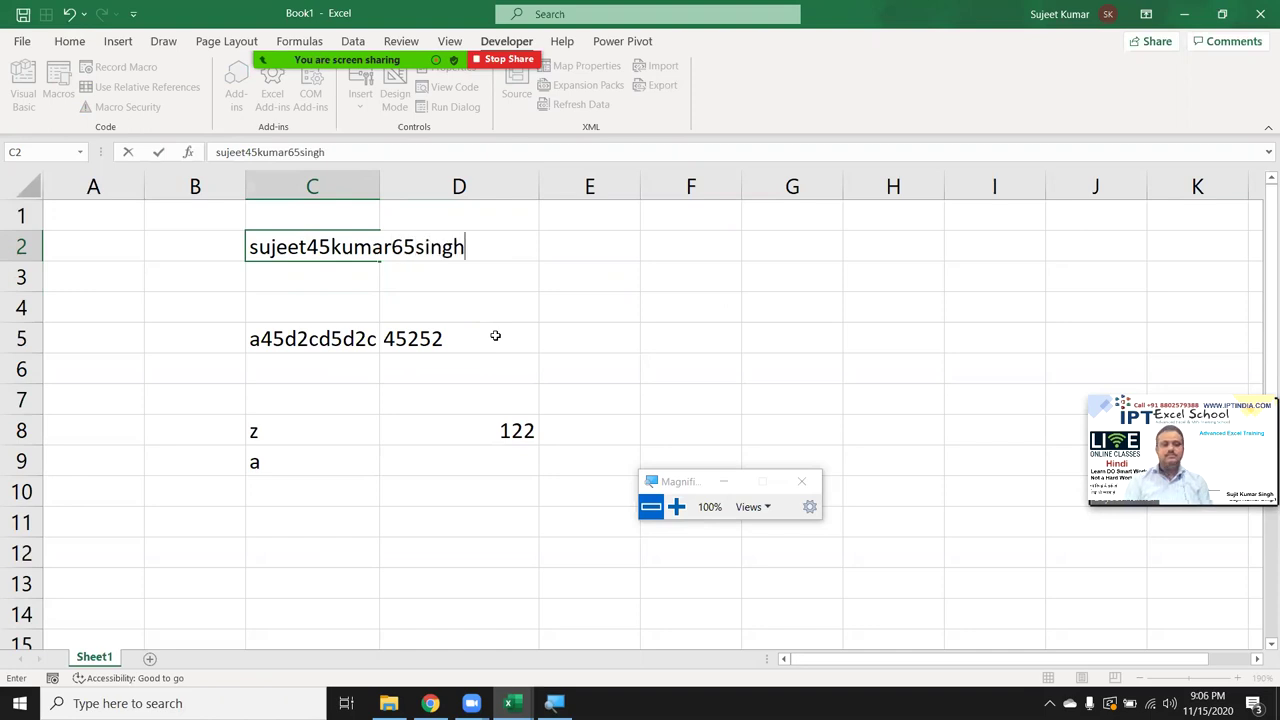
key(Return)
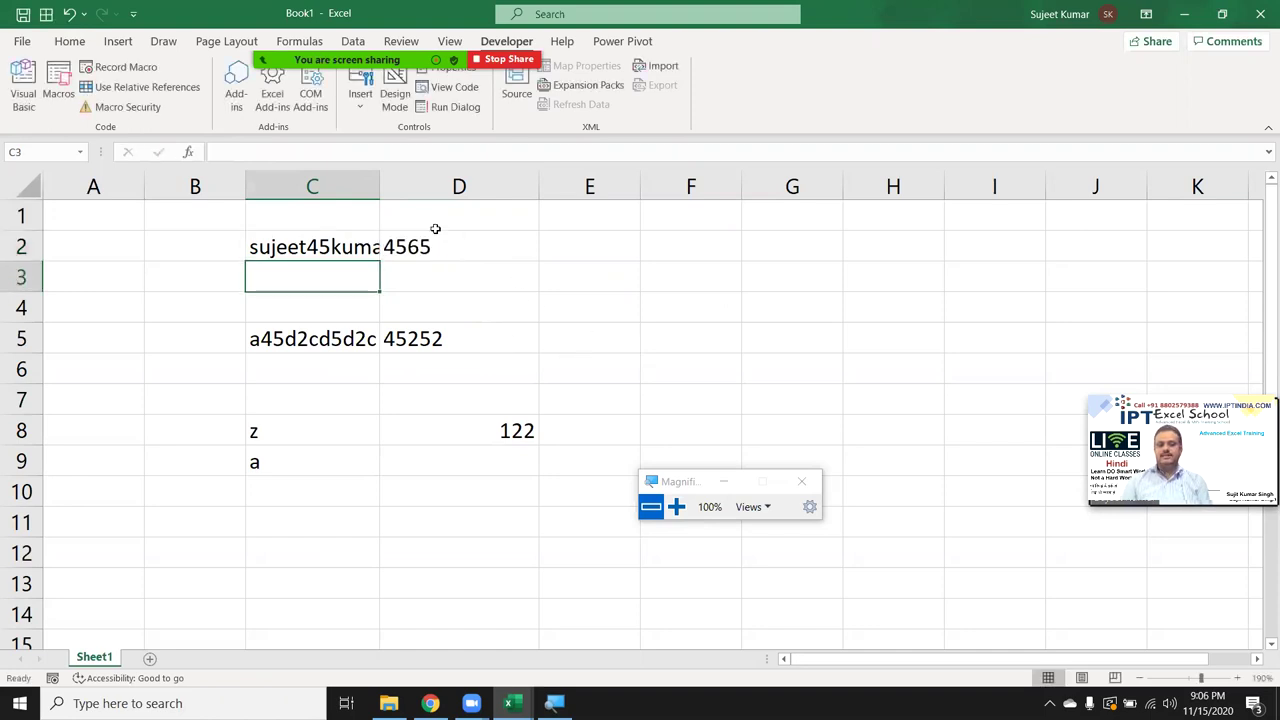
double_click(376, 183)
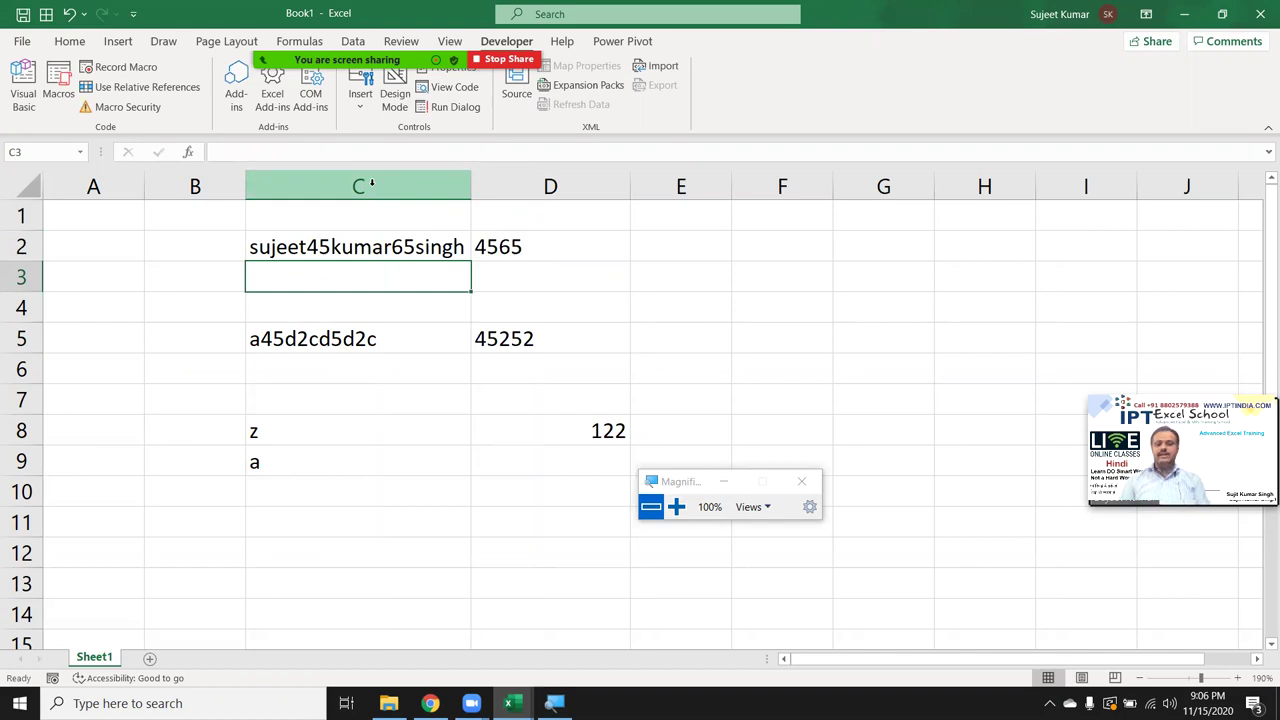
key(super+d)
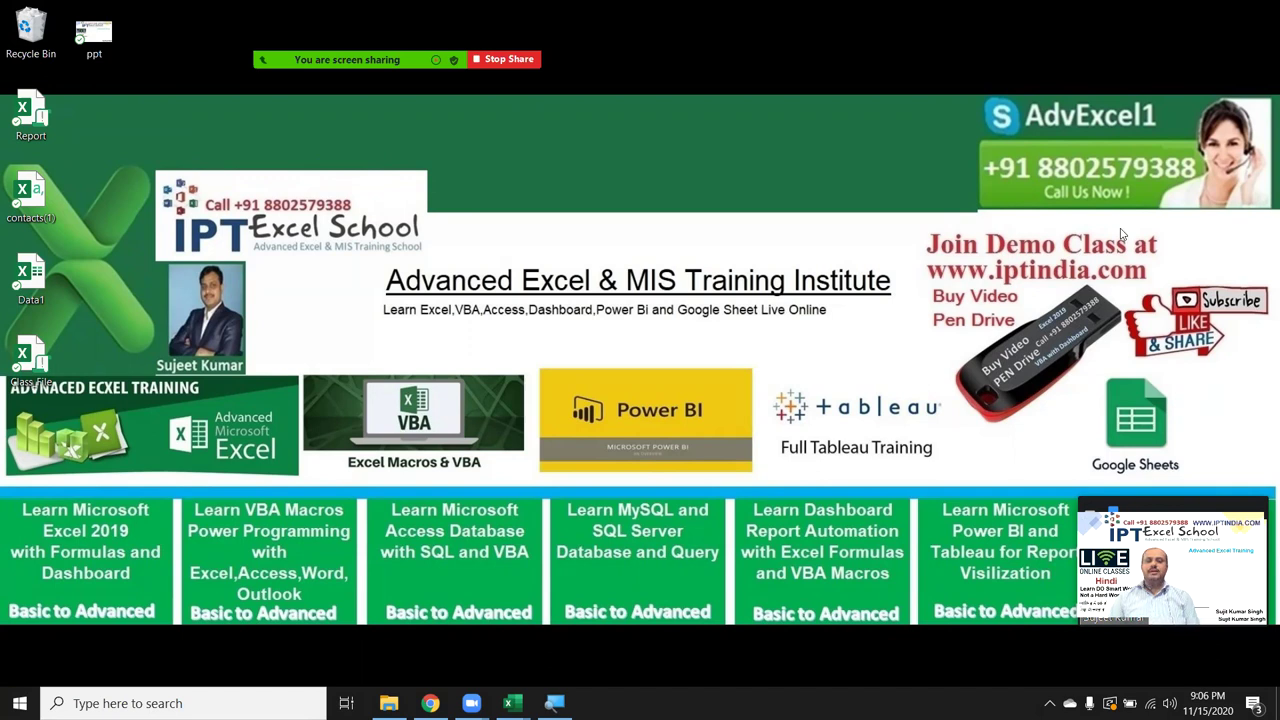
Highlight the wallpaper's contact banner and class text, then stop screen sharing
drag(990, 143, 1208, 196)
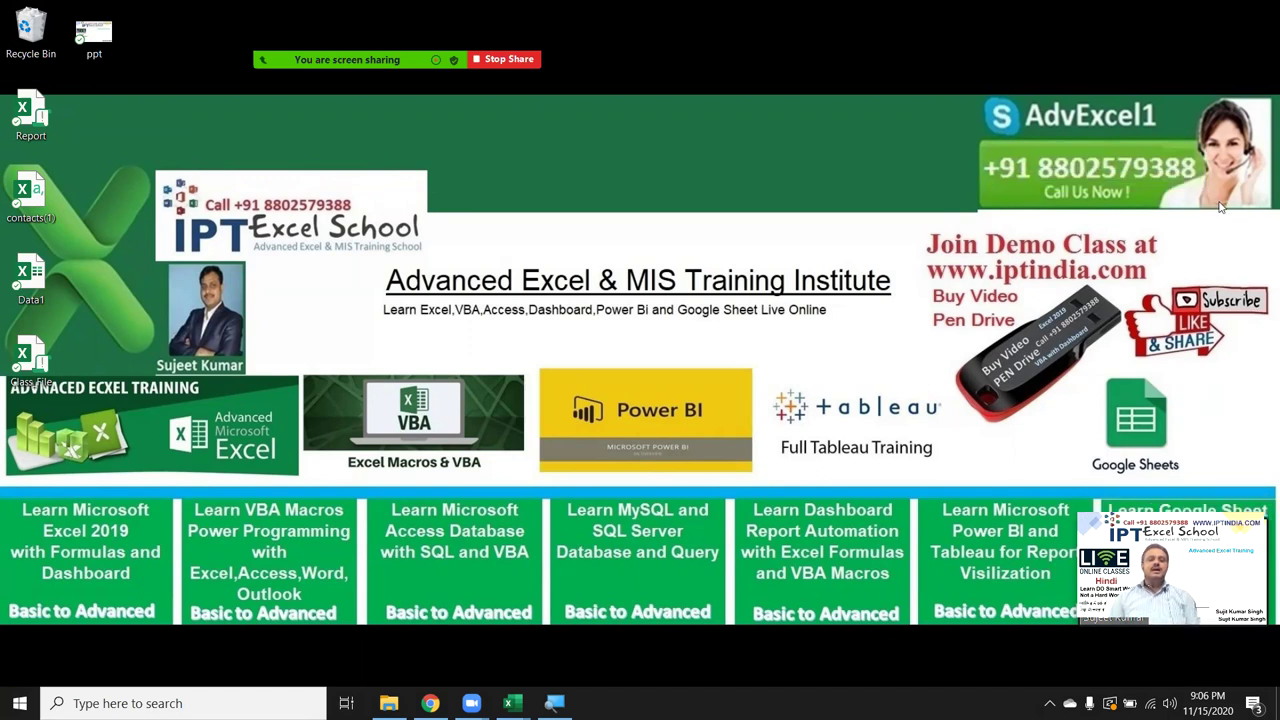
drag(923, 245, 1163, 293)
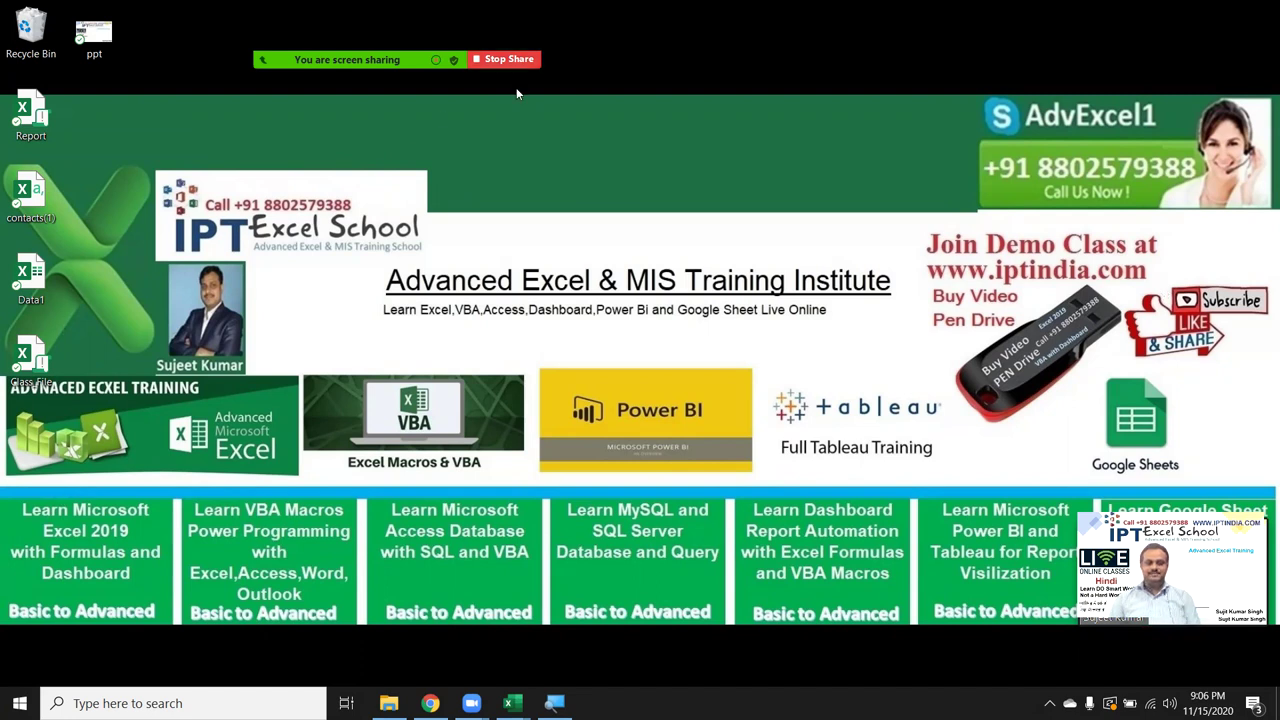
click(509, 59)
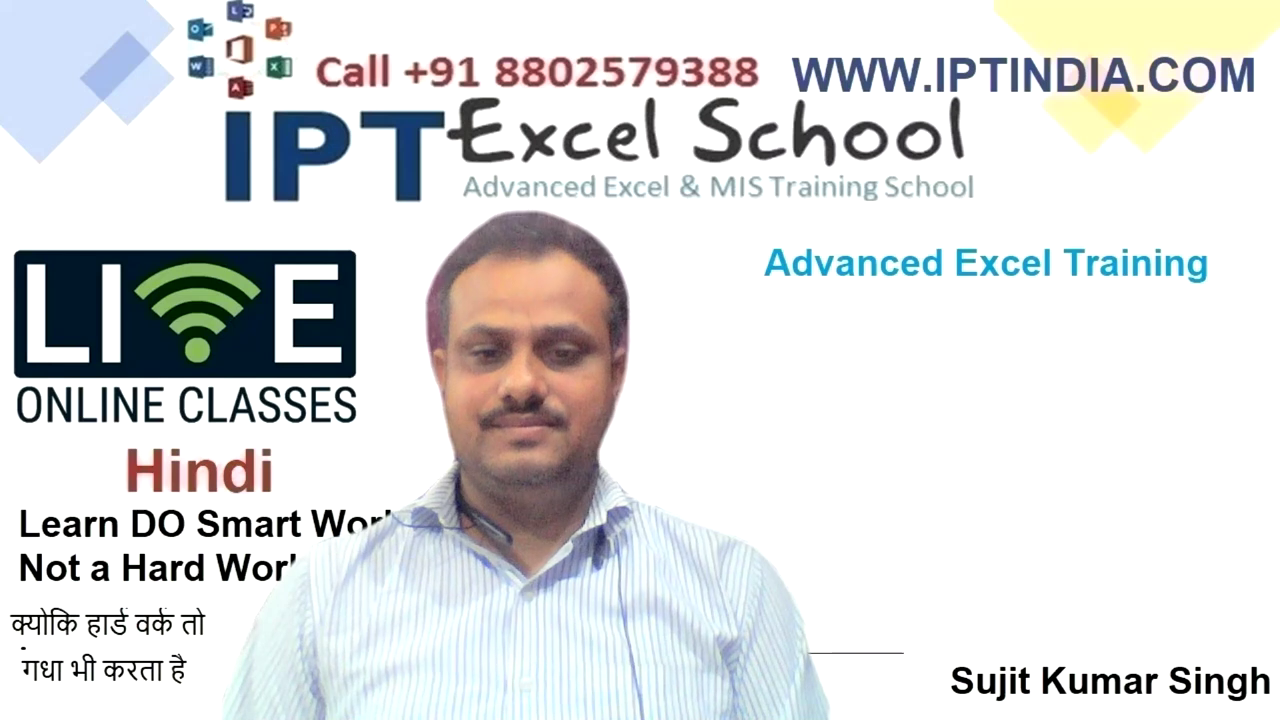